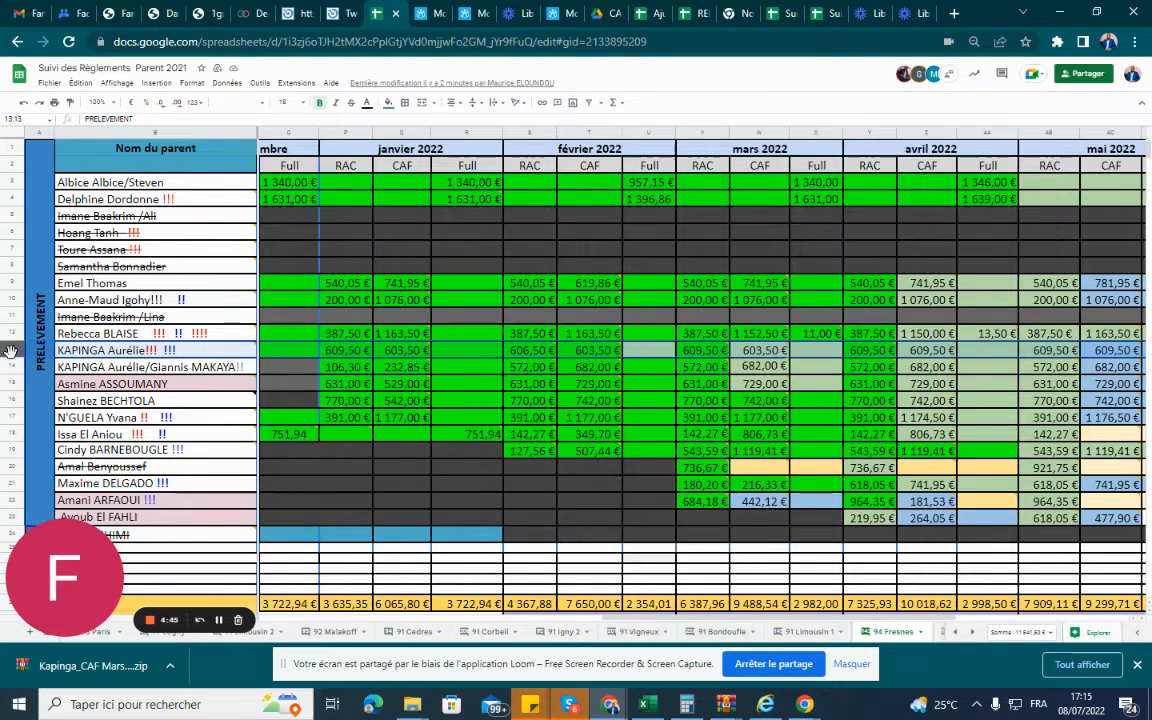
# Read the comment on the parent's March 2022 CAF payment and find the matching 02 mai 2022 bank transaction in Moolaga.
pyautogui.moveTo(765, 357)
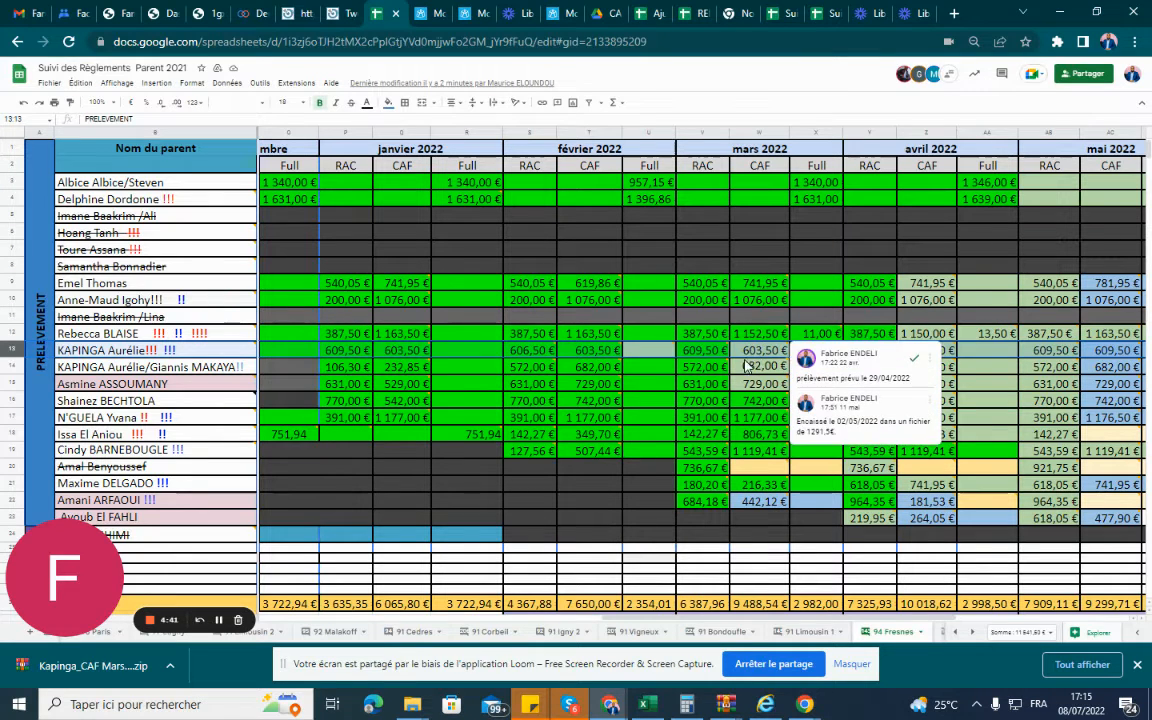
pyautogui.moveTo(106, 357)
pyautogui.click(474, 16)
pyautogui.scroll(3, 645, 257)
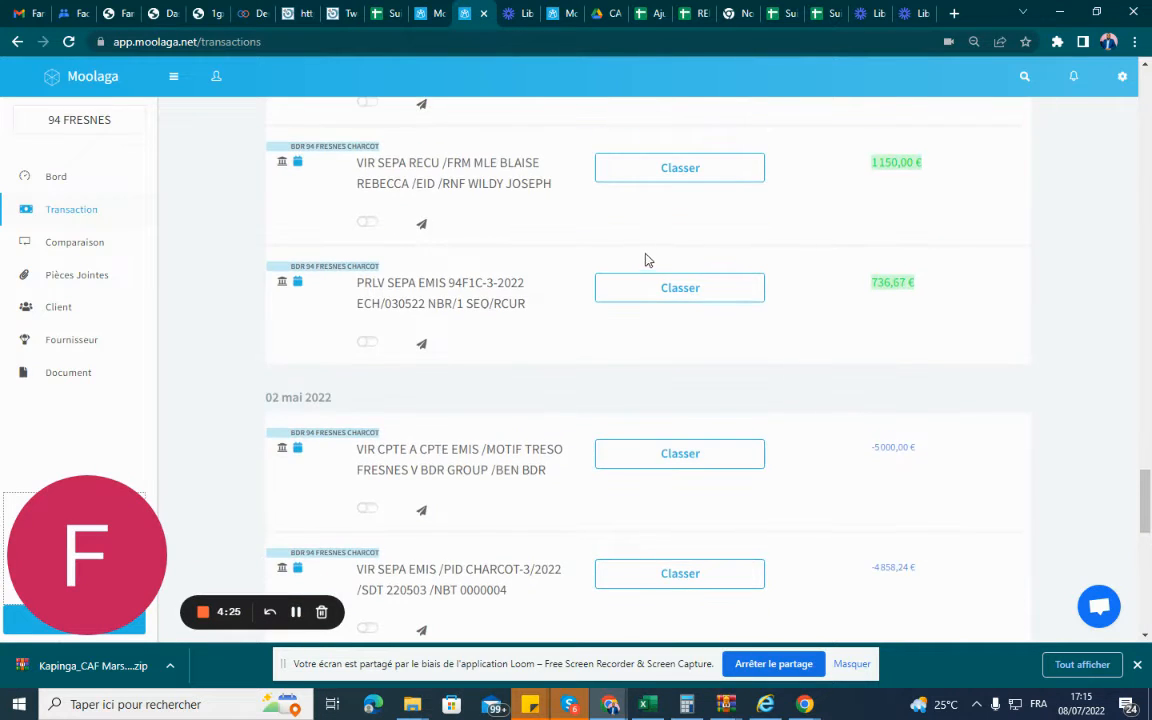
pyautogui.scroll(-2, 306, 400)
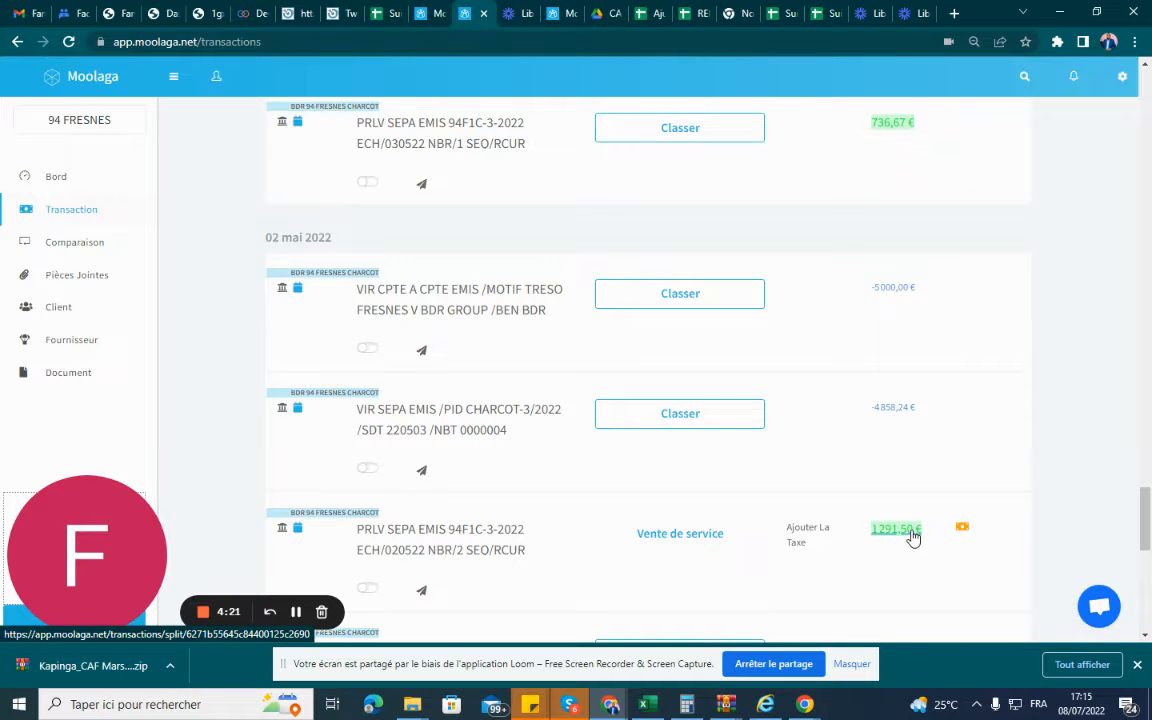
pyautogui.scroll(-1, 840, 510)
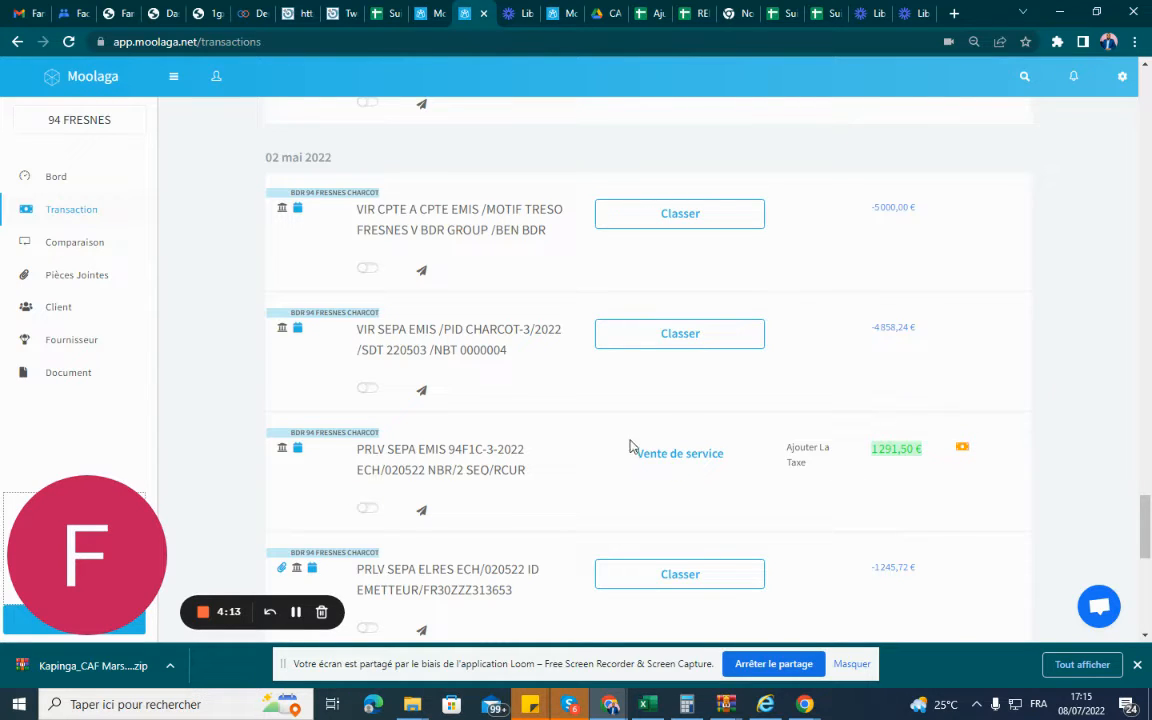
# Classify the 1 291,50 € transaction as Vente de service under Revenus and open its payment settlement.
pyautogui.click(680, 460)
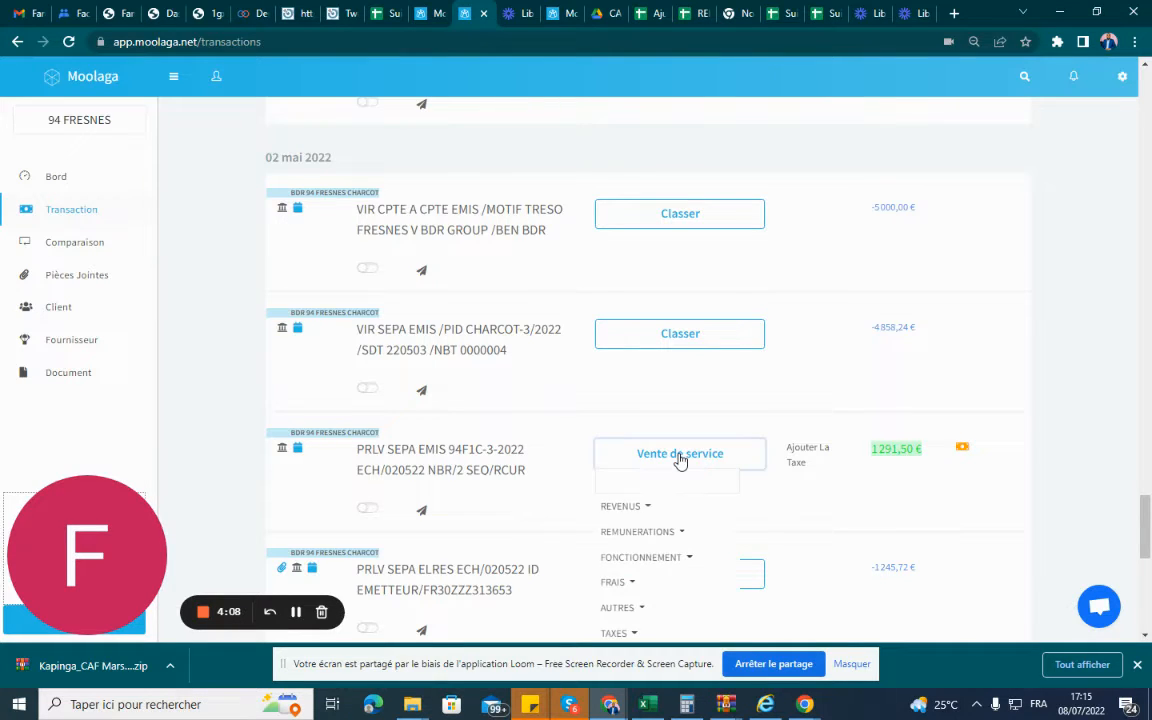
pyautogui.click(630, 508)
pyautogui.click(751, 513)
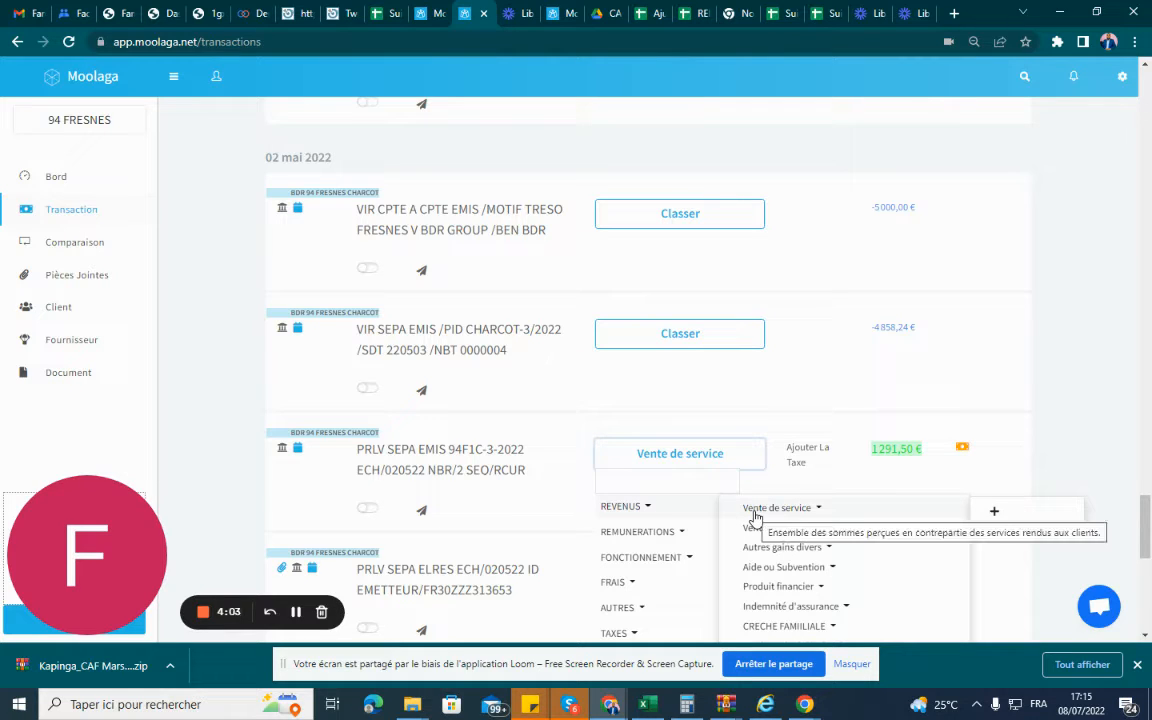
pyautogui.click(755, 512)
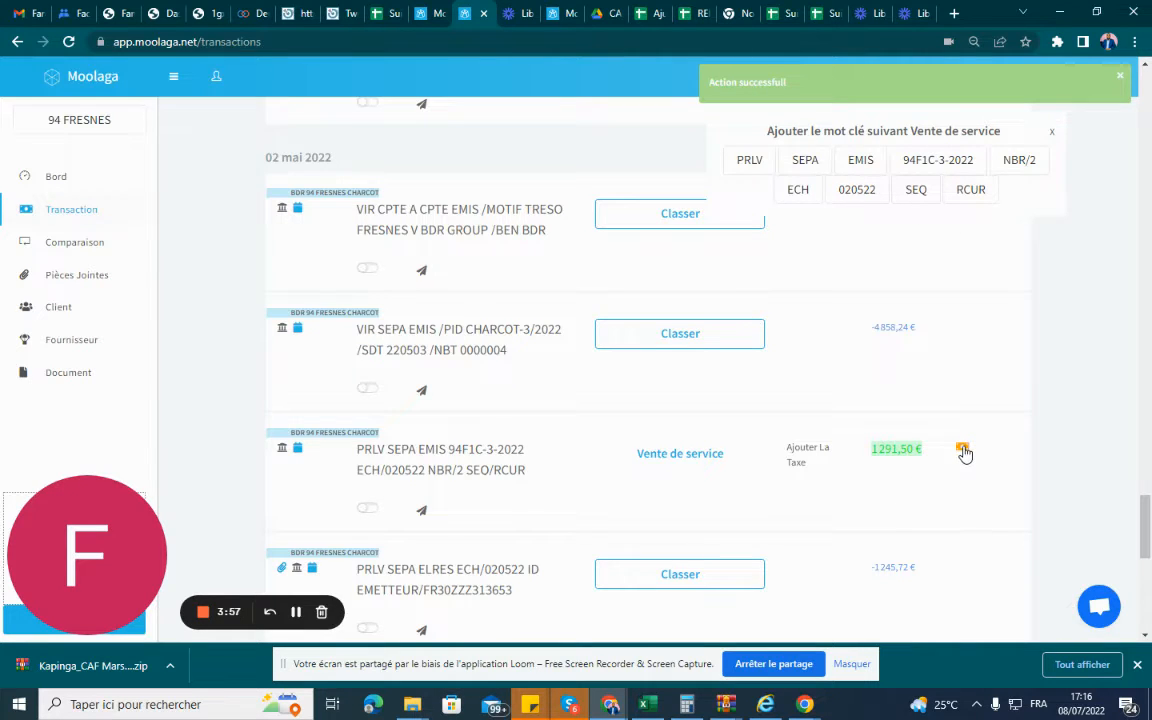
pyautogui.click(962, 450)
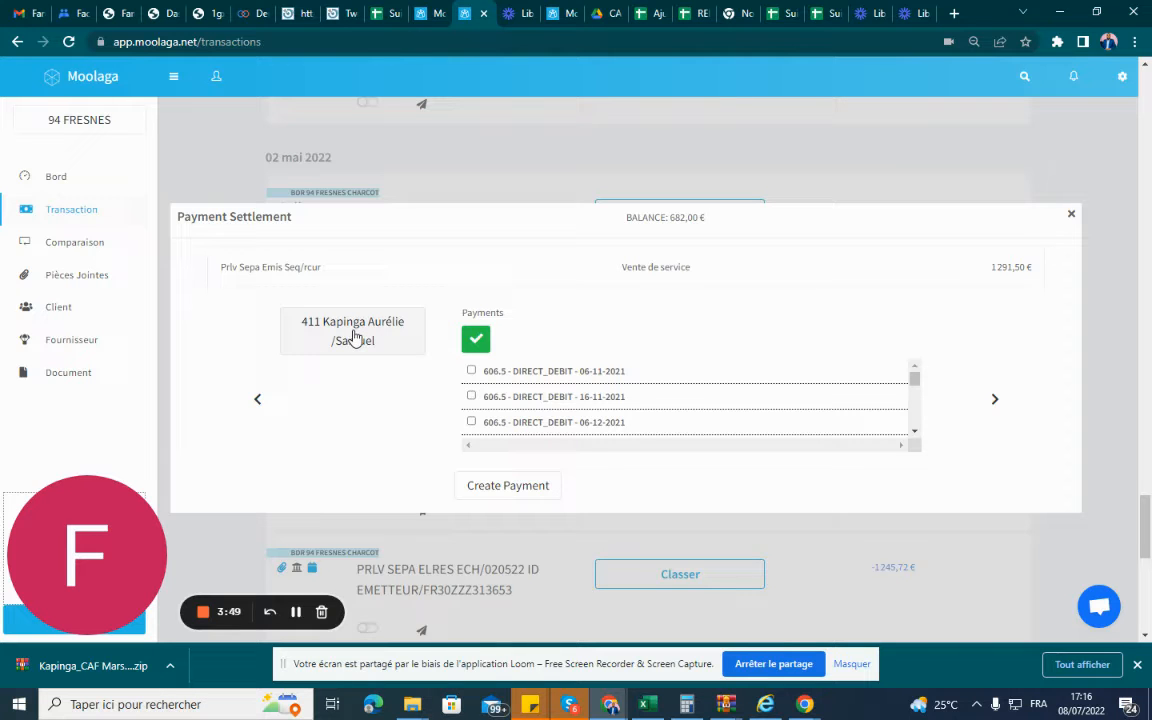
# Consult the parent tracking spreadsheet and look through the settlement's client list for the parent's two child accounts.
pyautogui.click(388, 16)
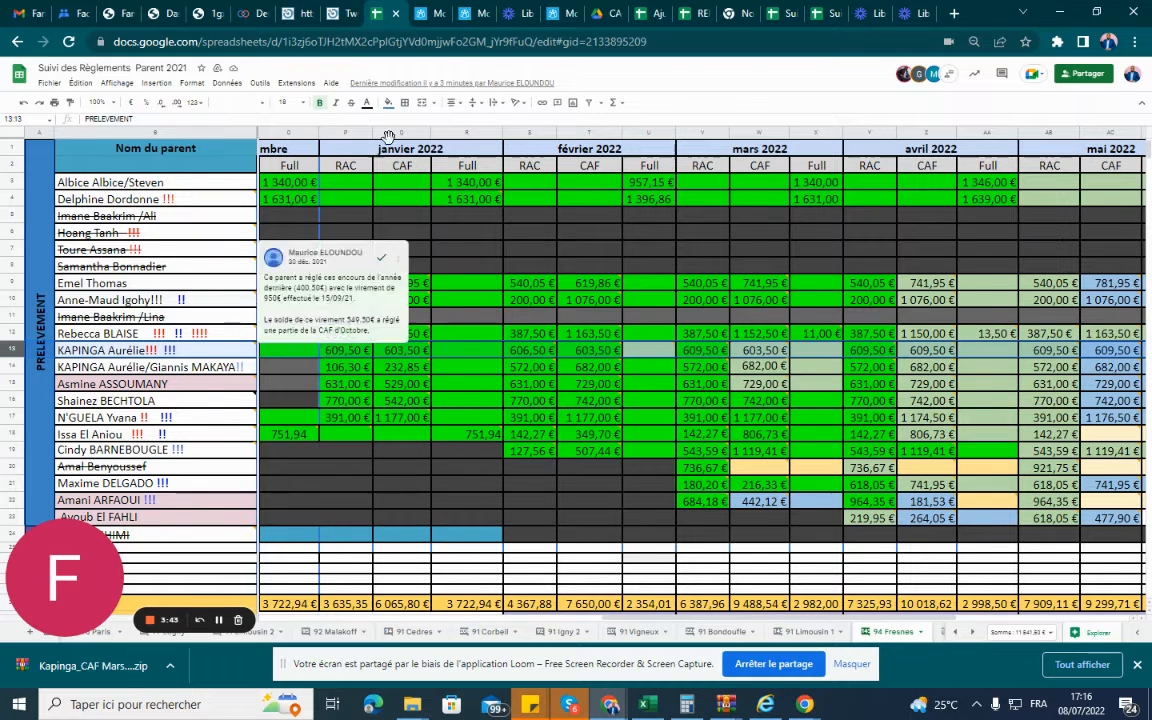
pyautogui.click(428, 13)
pyautogui.click(472, 12)
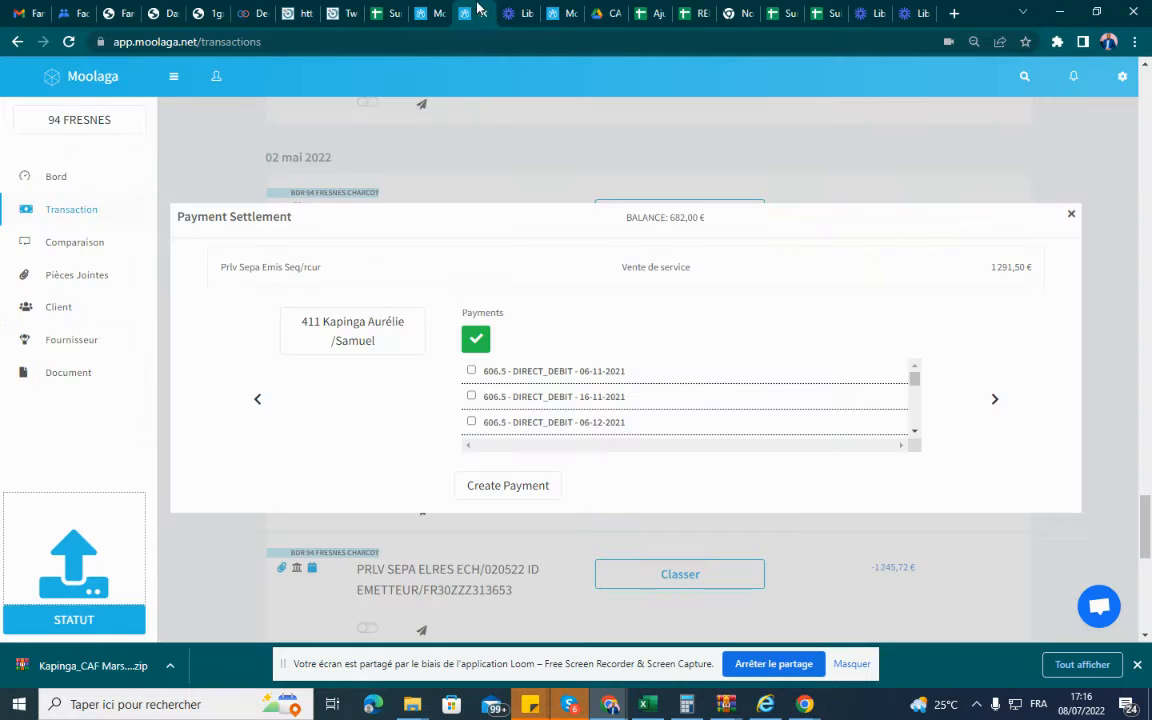
pyautogui.click(362, 330)
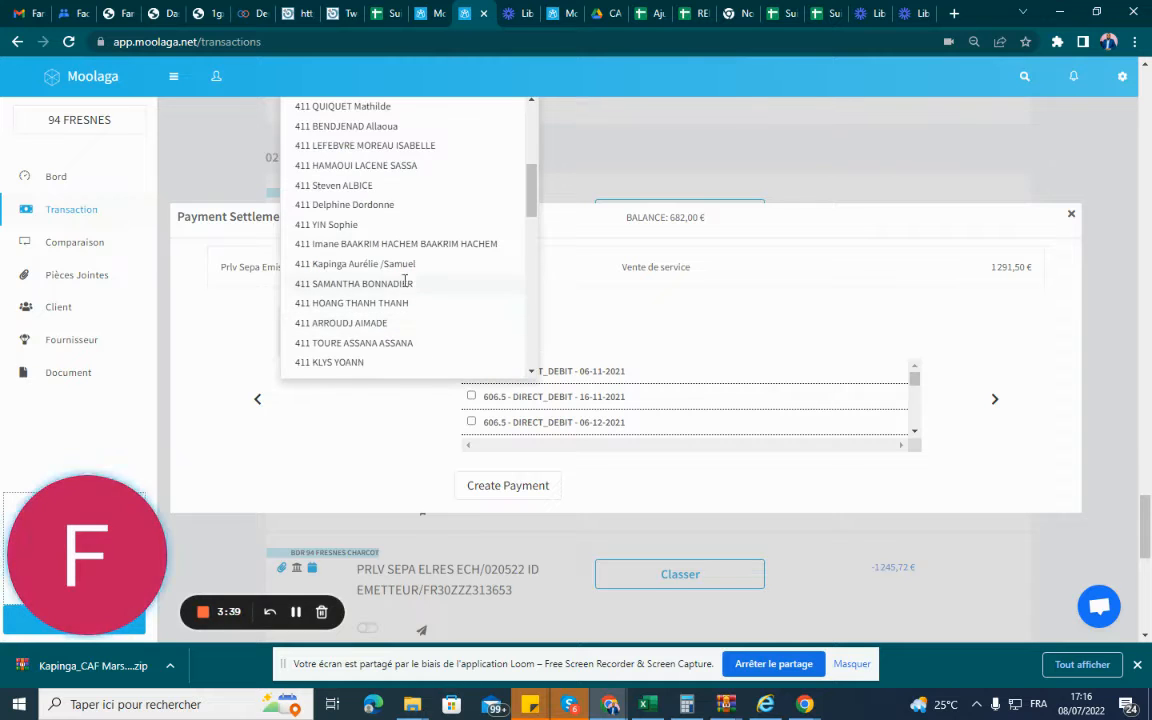
pyautogui.scroll(5, 410, 203)
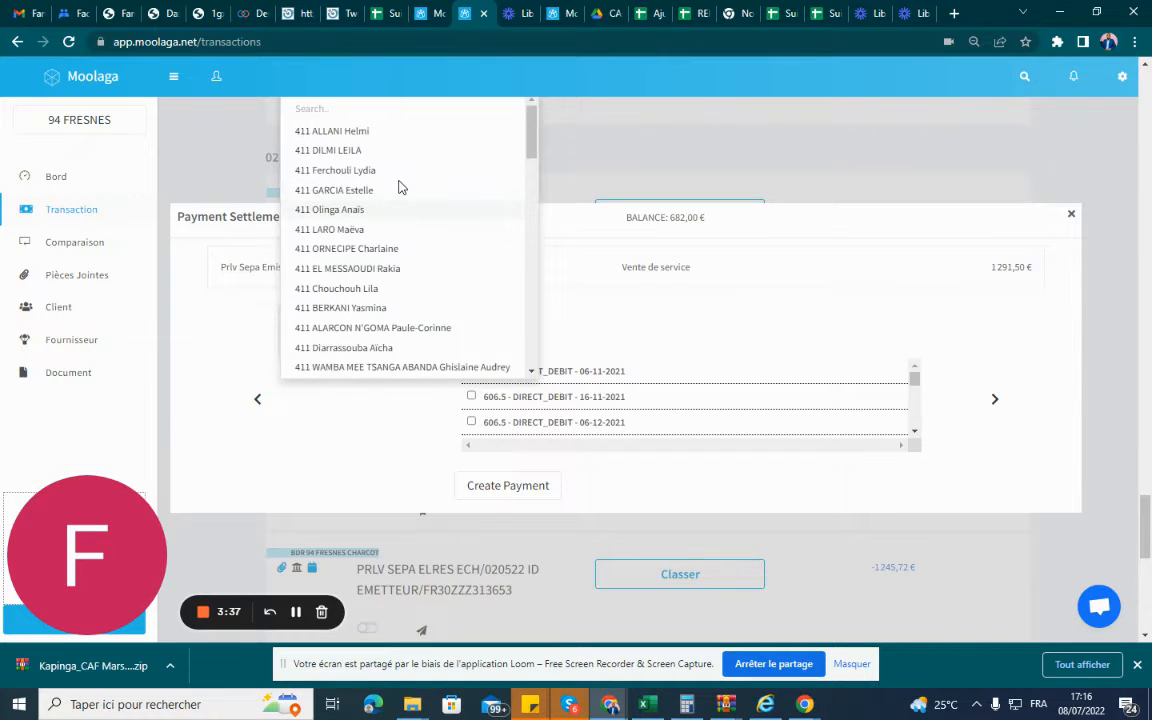
pyautogui.scroll(-8, 399, 187)
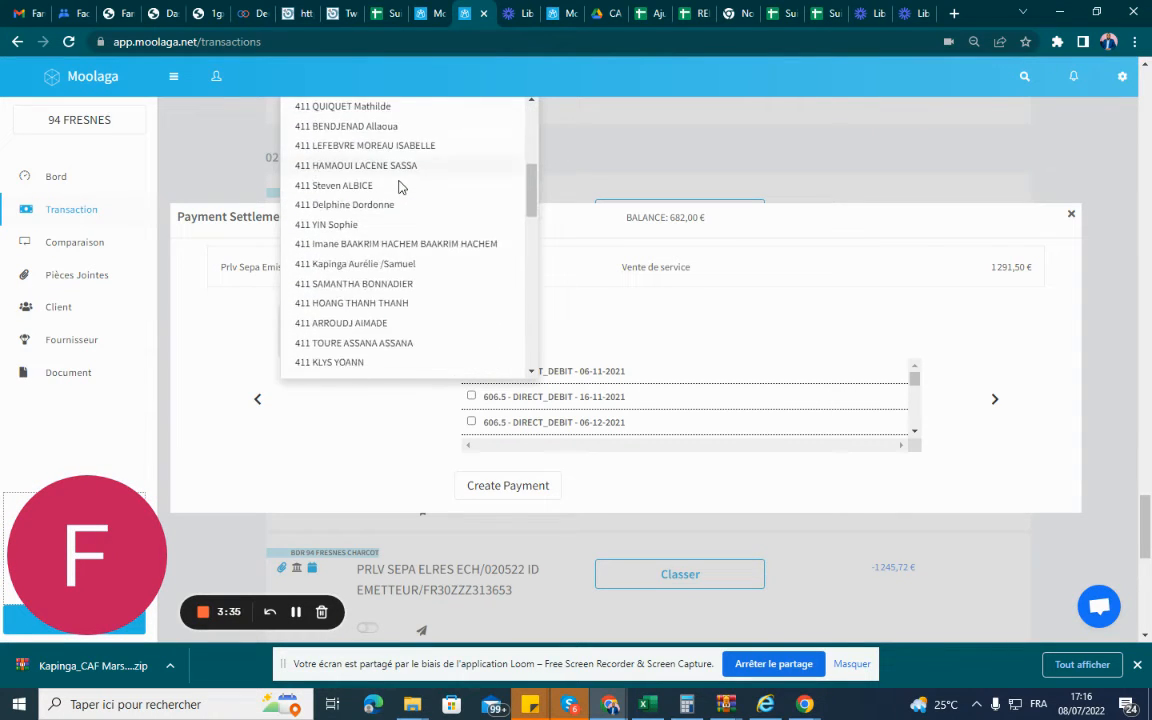
pyautogui.scroll(-6, 399, 187)
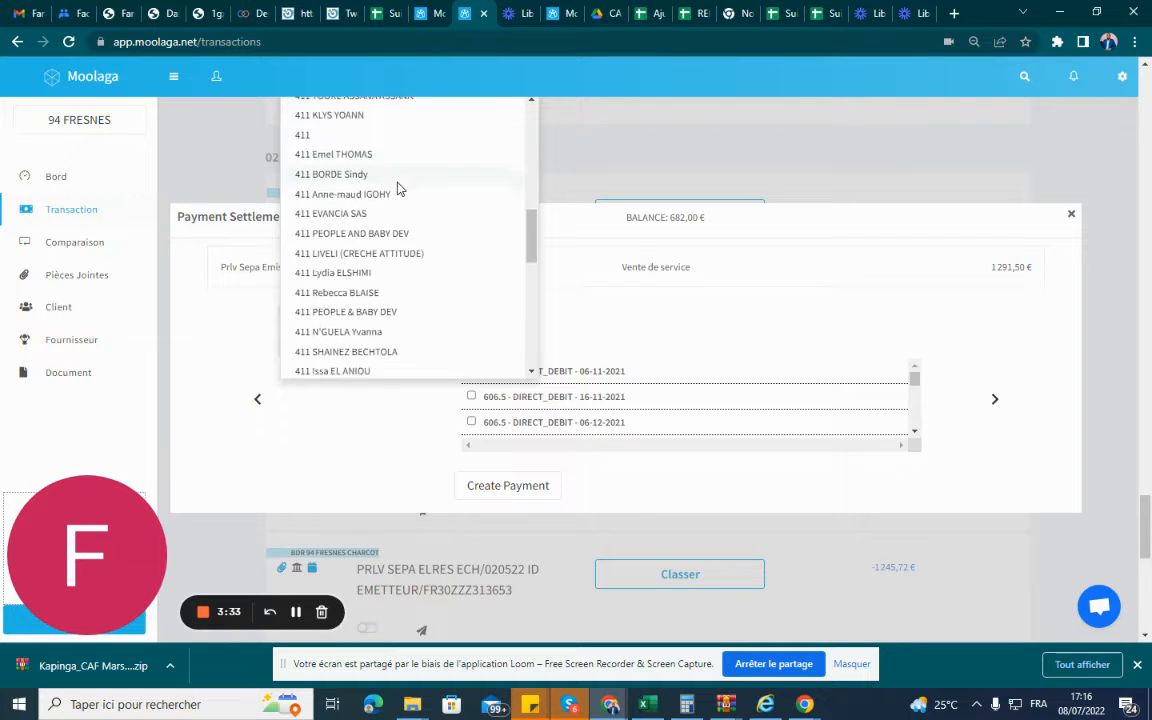
pyautogui.scroll(-1, 397, 215)
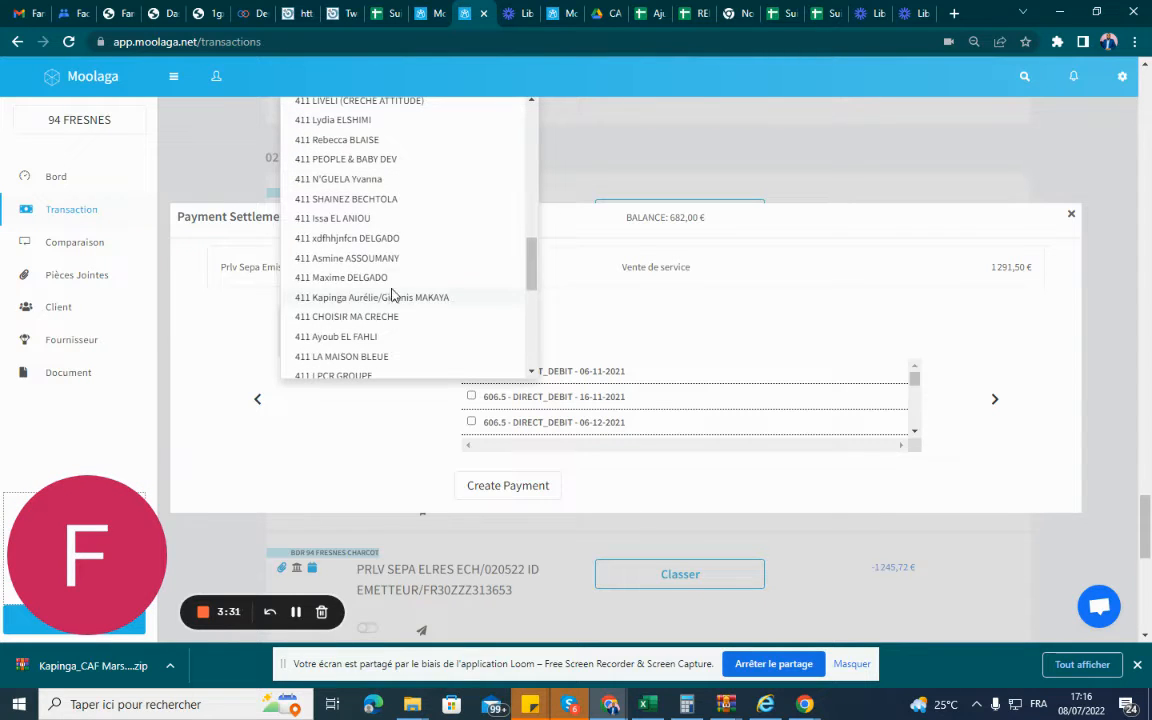
pyautogui.scroll(4, 393, 284)
pyautogui.scroll(4, 393, 284)
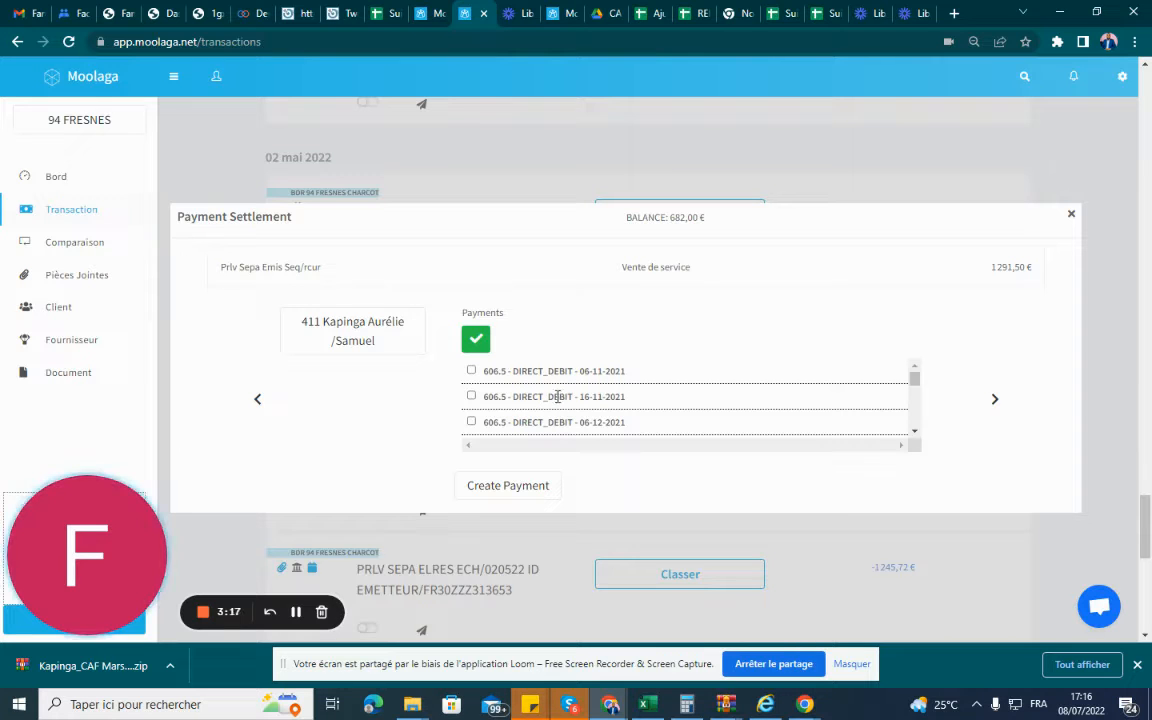
# Look through the settlement's direct debits and display the payment records of the parent's first child account.
pyautogui.scroll(-1, 545, 397)
pyautogui.scroll(-4, 557, 398)
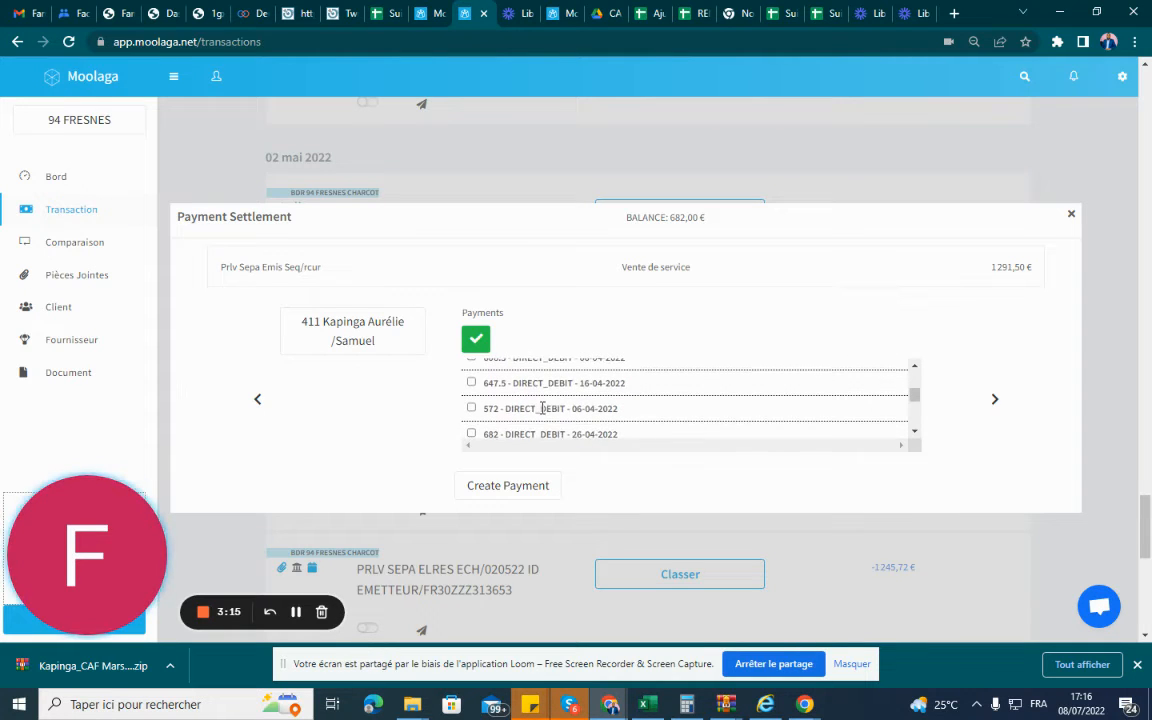
pyautogui.scroll(-1, 918, 401)
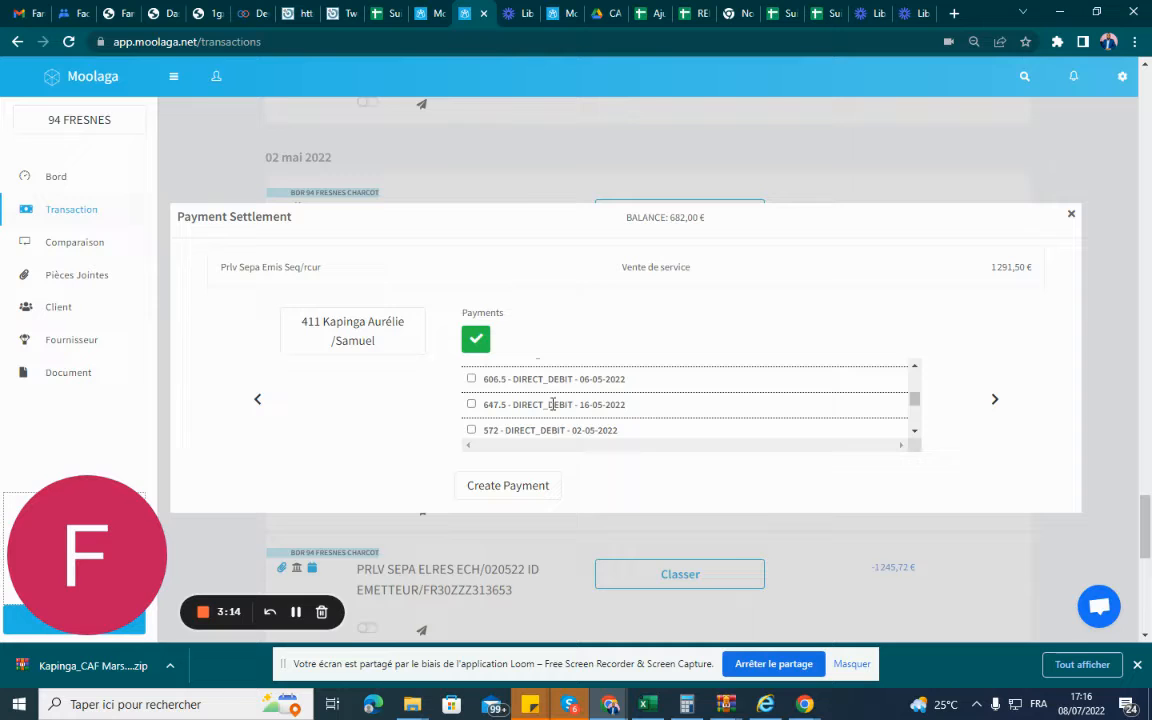
pyautogui.click(419, 11)
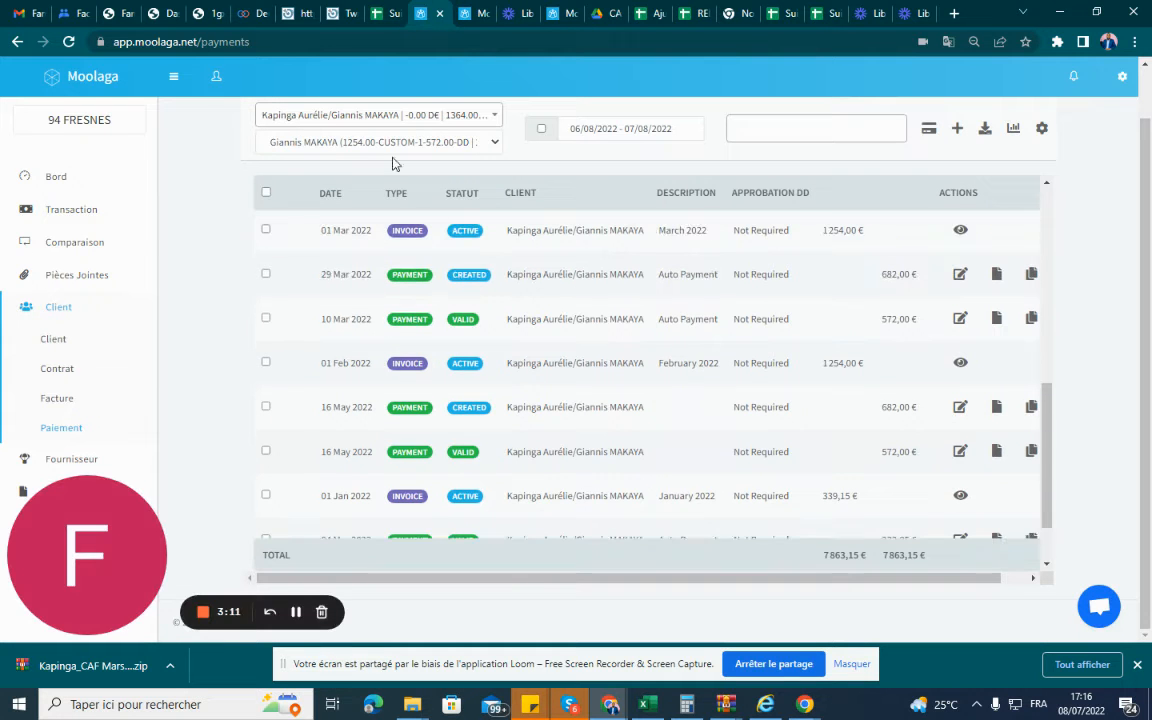
pyautogui.click(404, 122)
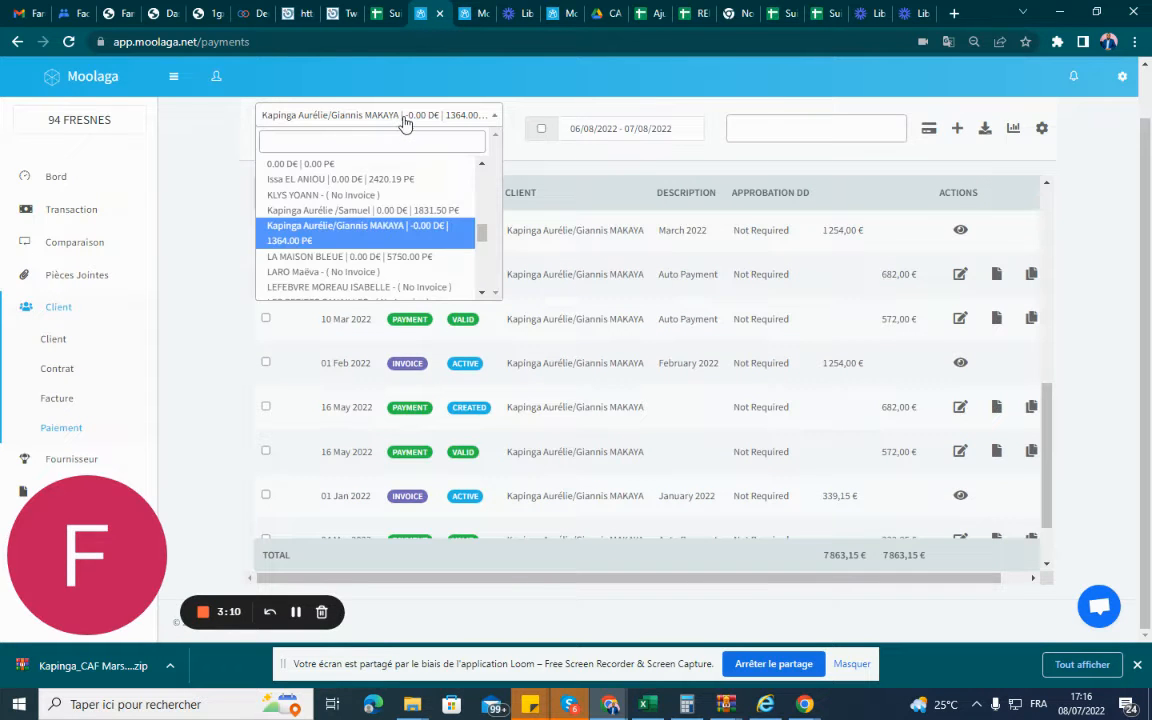
pyautogui.click(368, 211)
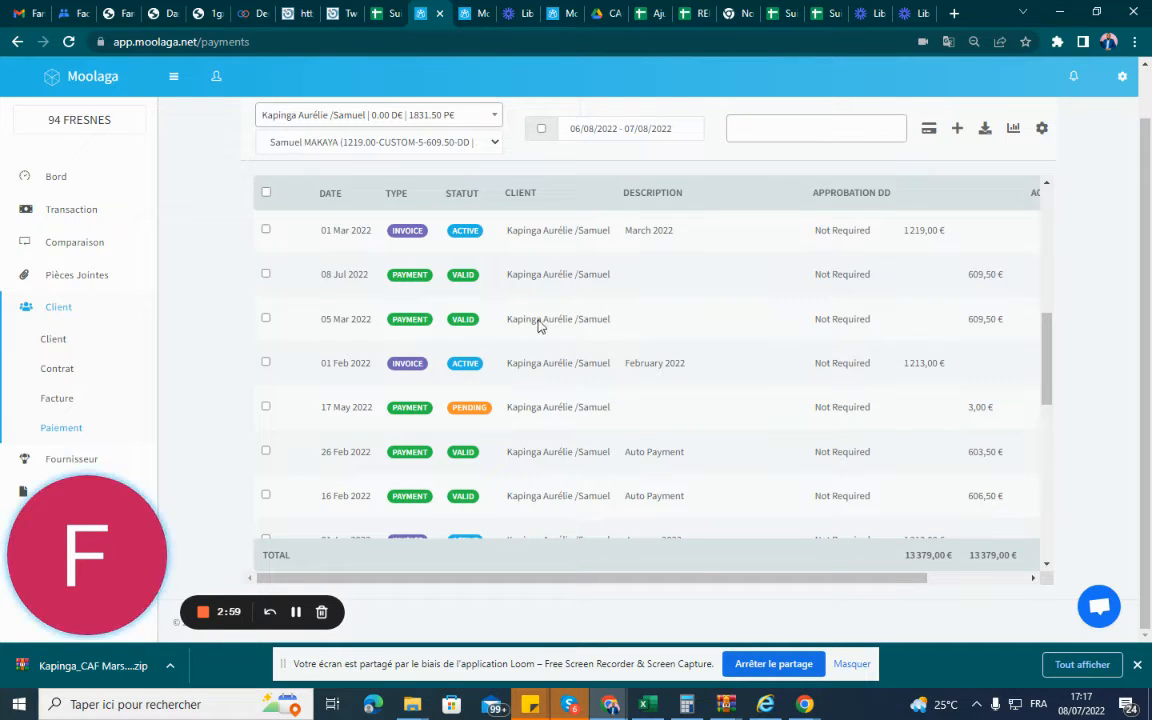
# Compare the March 2022 CAF comment in the tracking spreadsheet with the first child account's payment history.
pyautogui.click(404, 13)
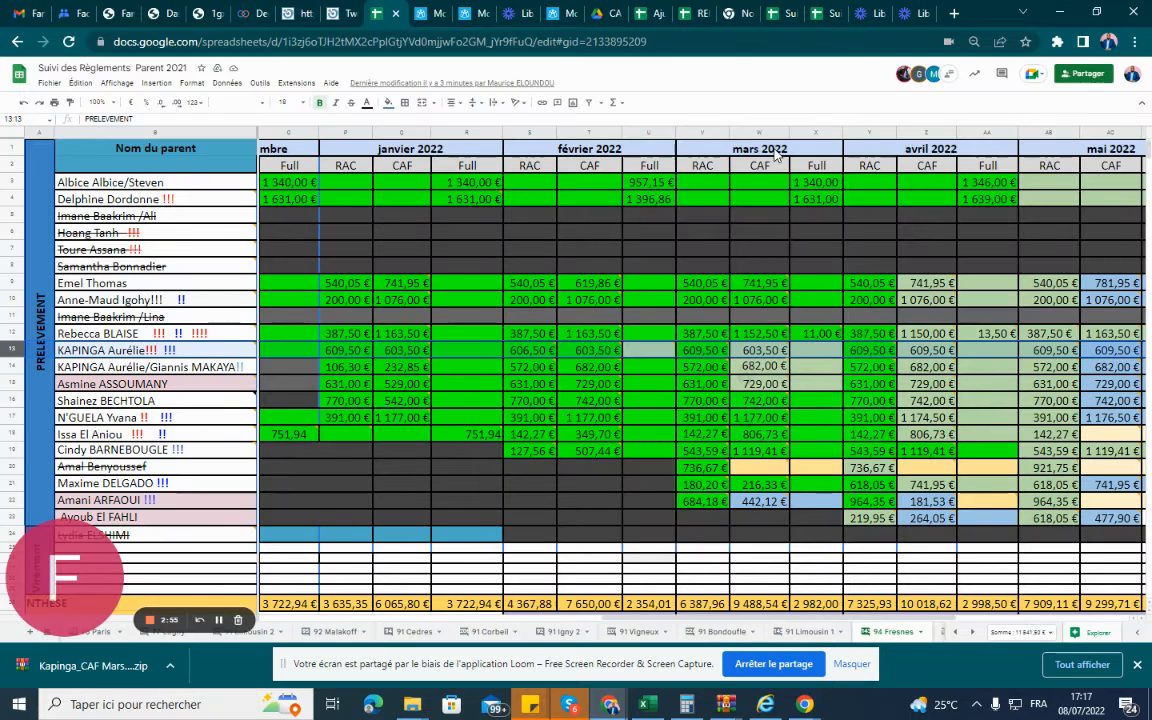
pyautogui.moveTo(770, 355)
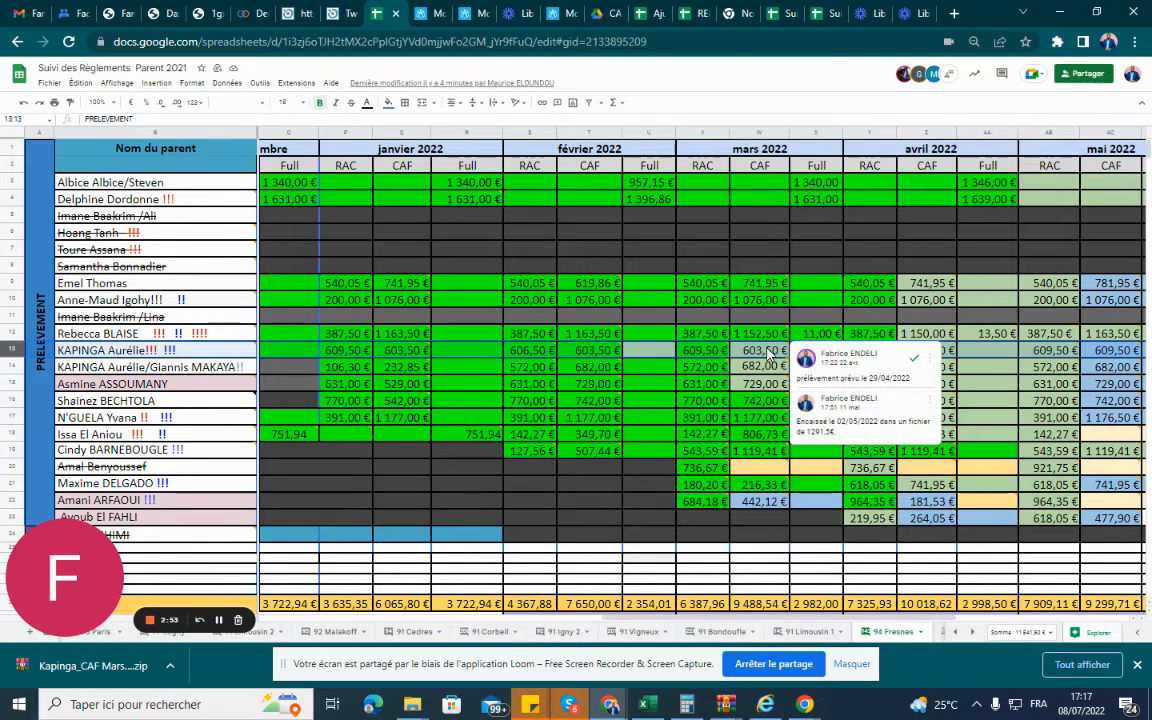
pyautogui.click(427, 13)
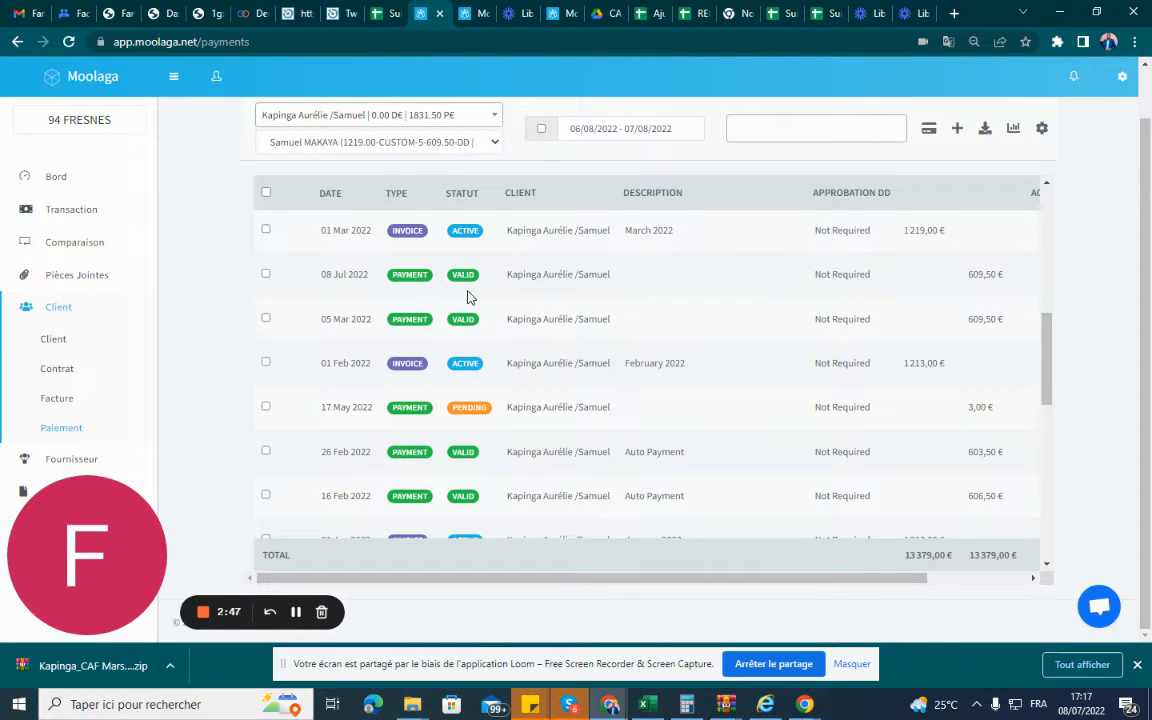
pyautogui.scroll(-2, 467, 297)
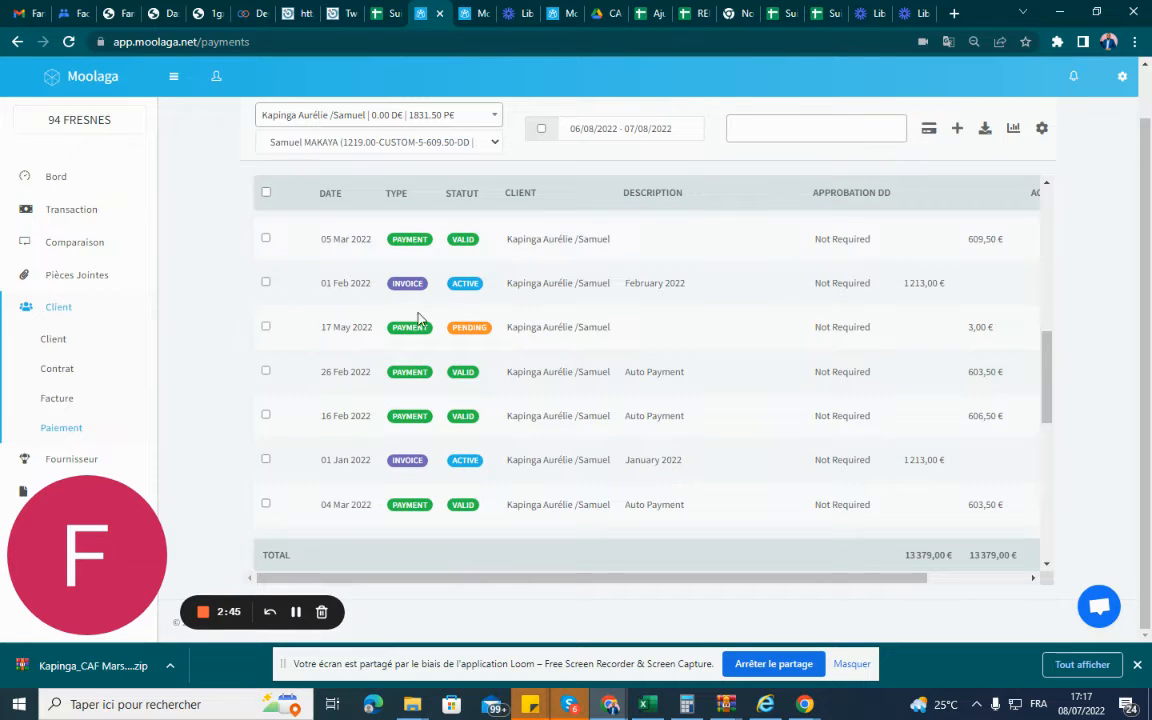
pyautogui.scroll(3, 418, 318)
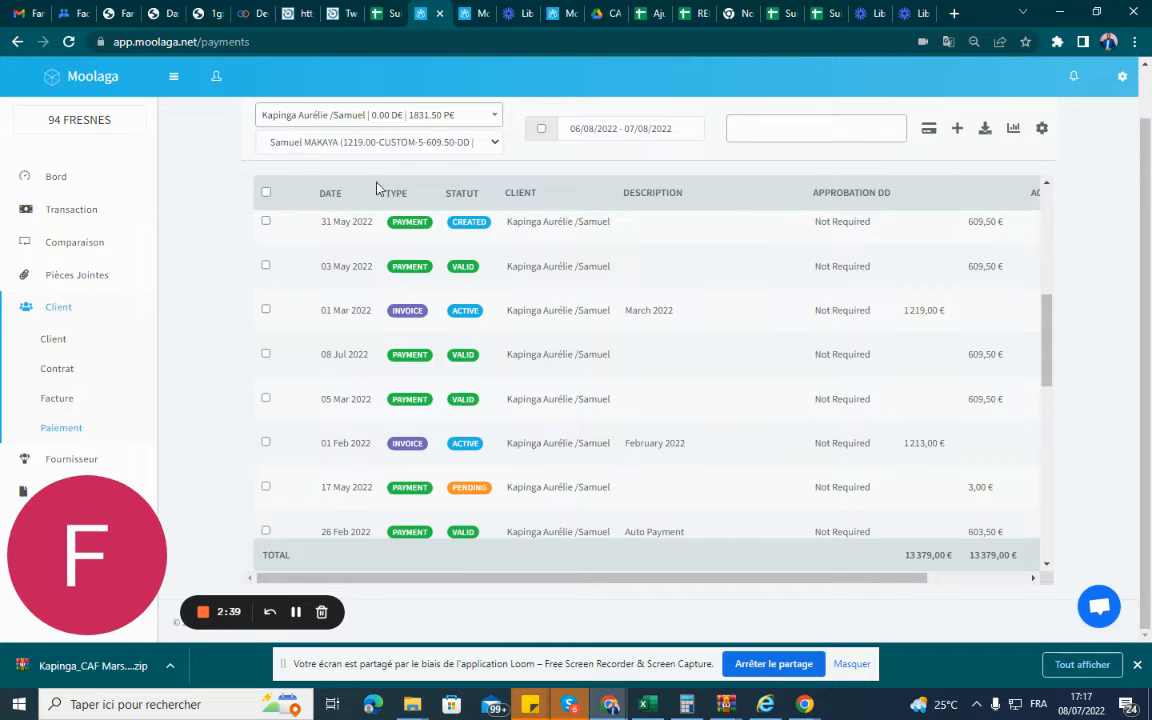
# Select the 609.5 direct debit dated 05-03-2022 in the payment settlement and validate it.
pyautogui.click(463, 14)
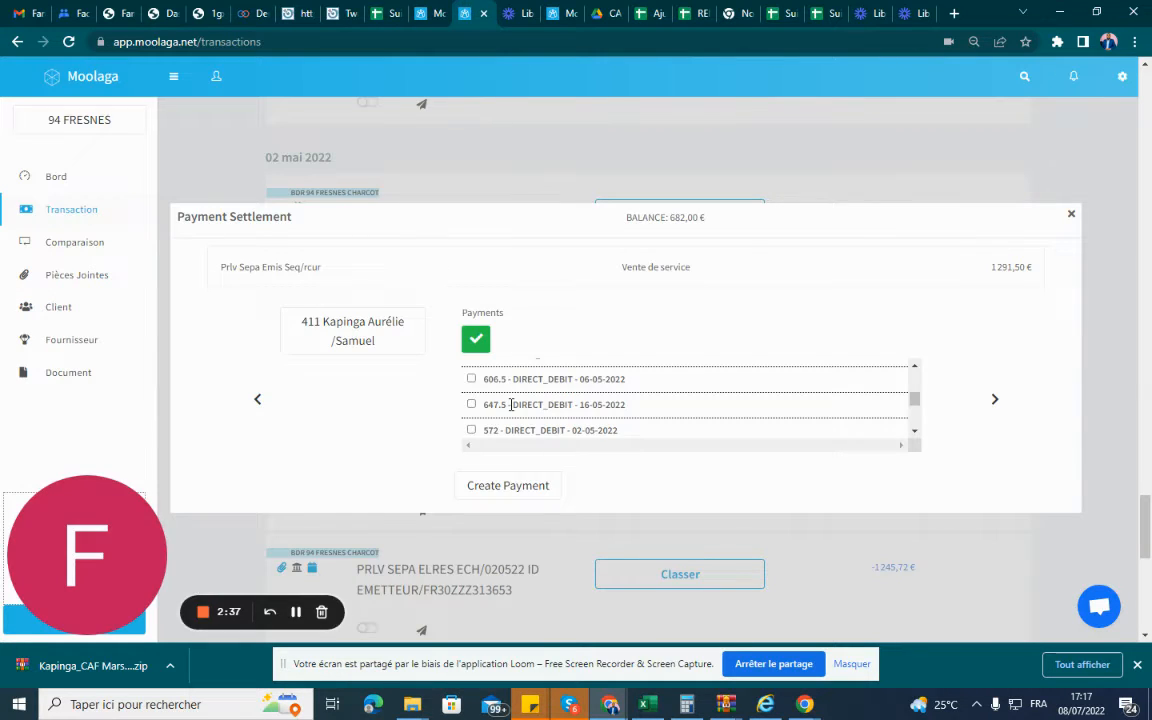
pyautogui.scroll(-2, 510, 402)
pyautogui.scroll(-1, 513, 401)
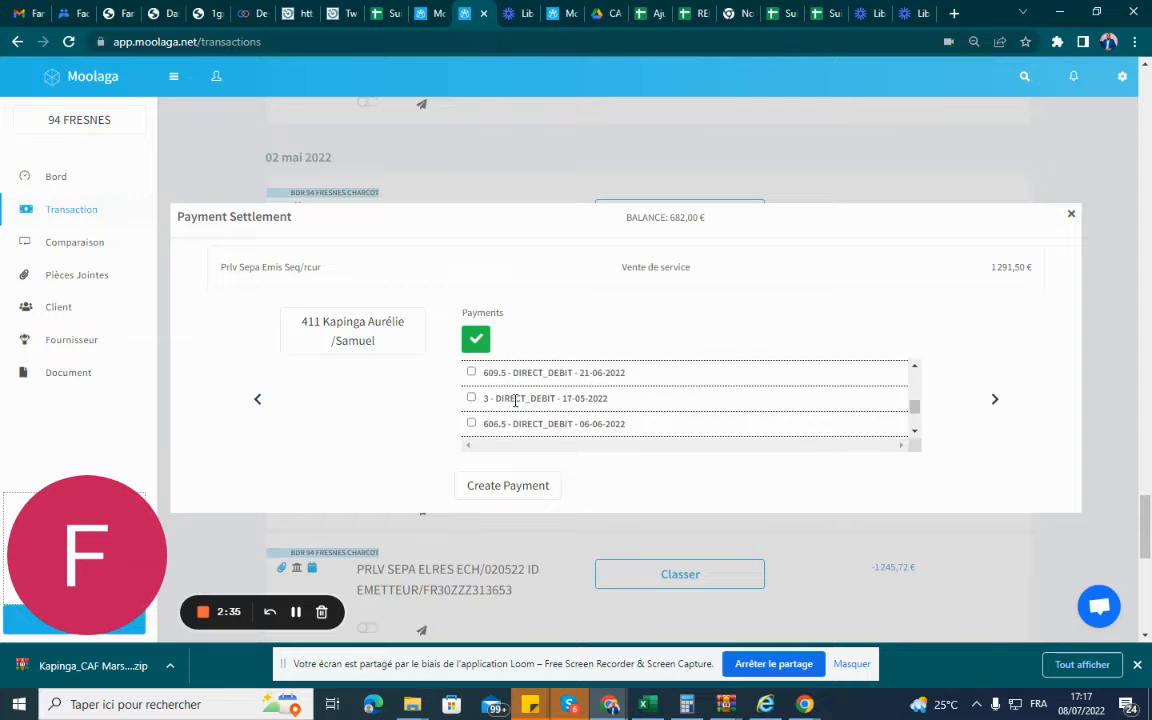
pyautogui.scroll(-3, 523, 401)
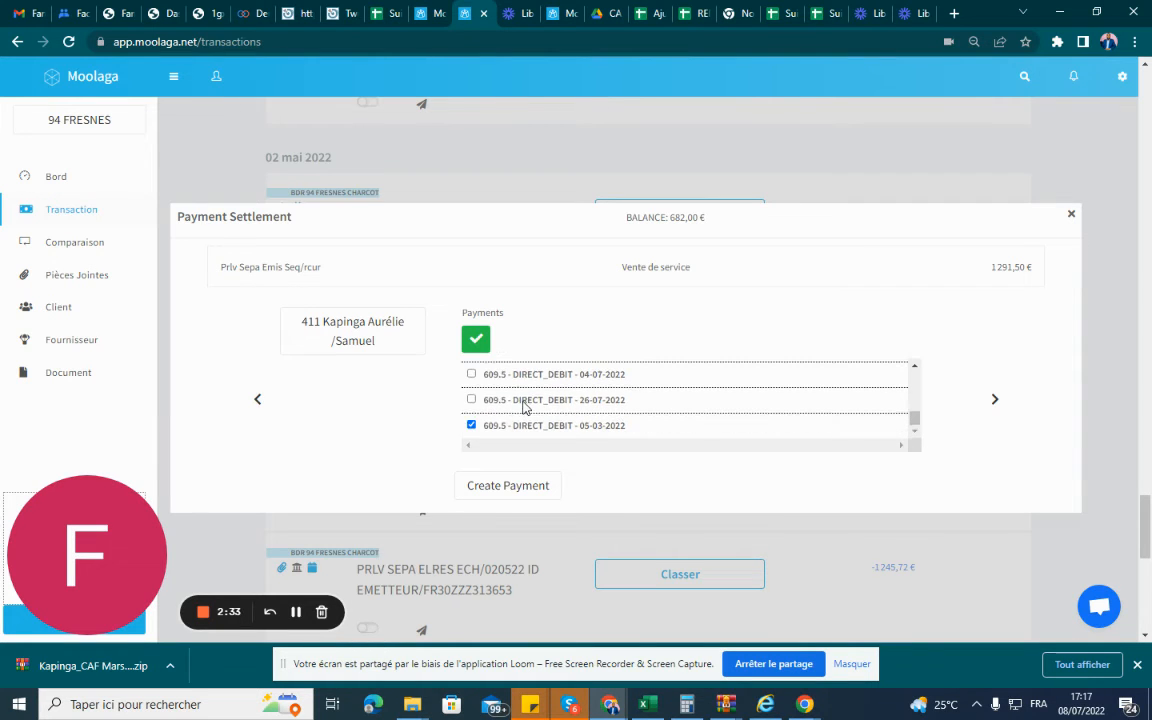
pyautogui.click(471, 425)
pyautogui.click(471, 425)
pyautogui.click(477, 341)
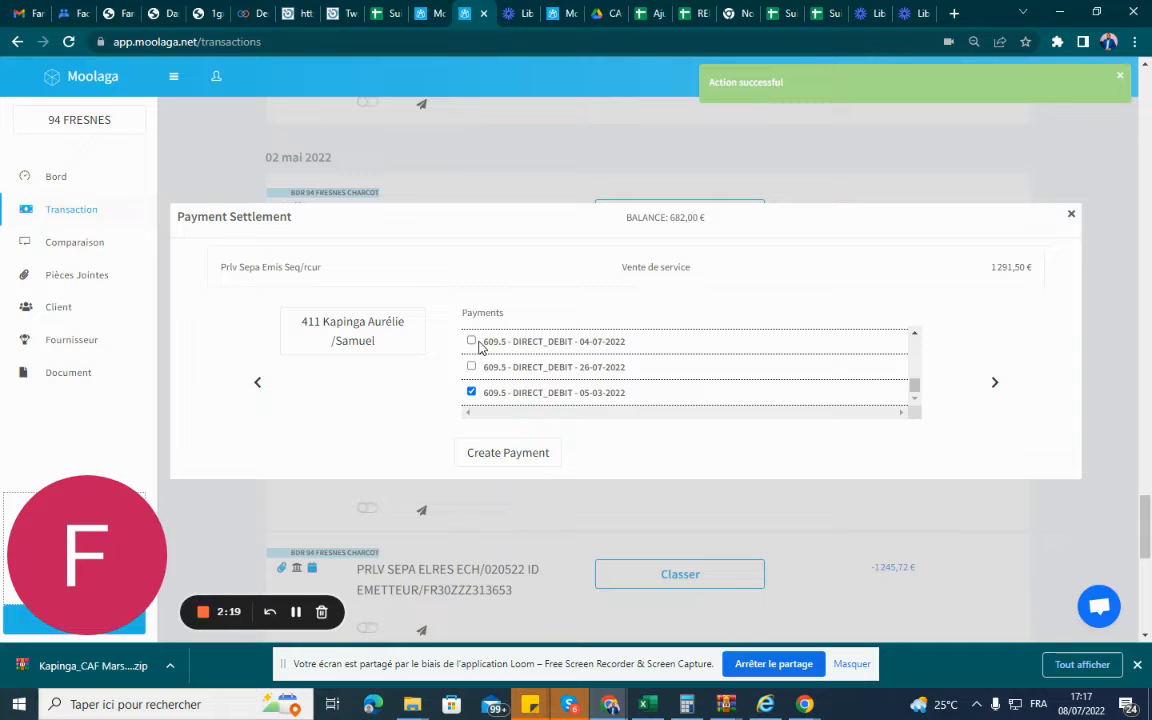
# Choose the parent's second child account as the client in the payment settlement.
pyautogui.click(357, 334)
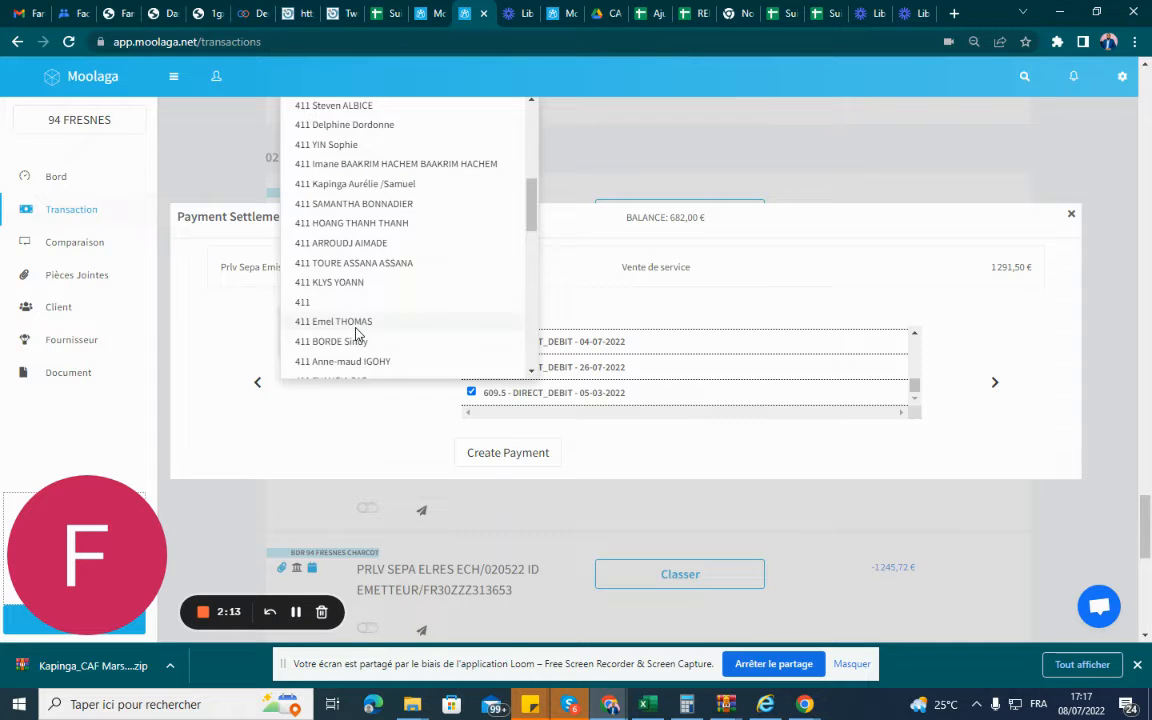
pyautogui.scroll(-1, 420, 231)
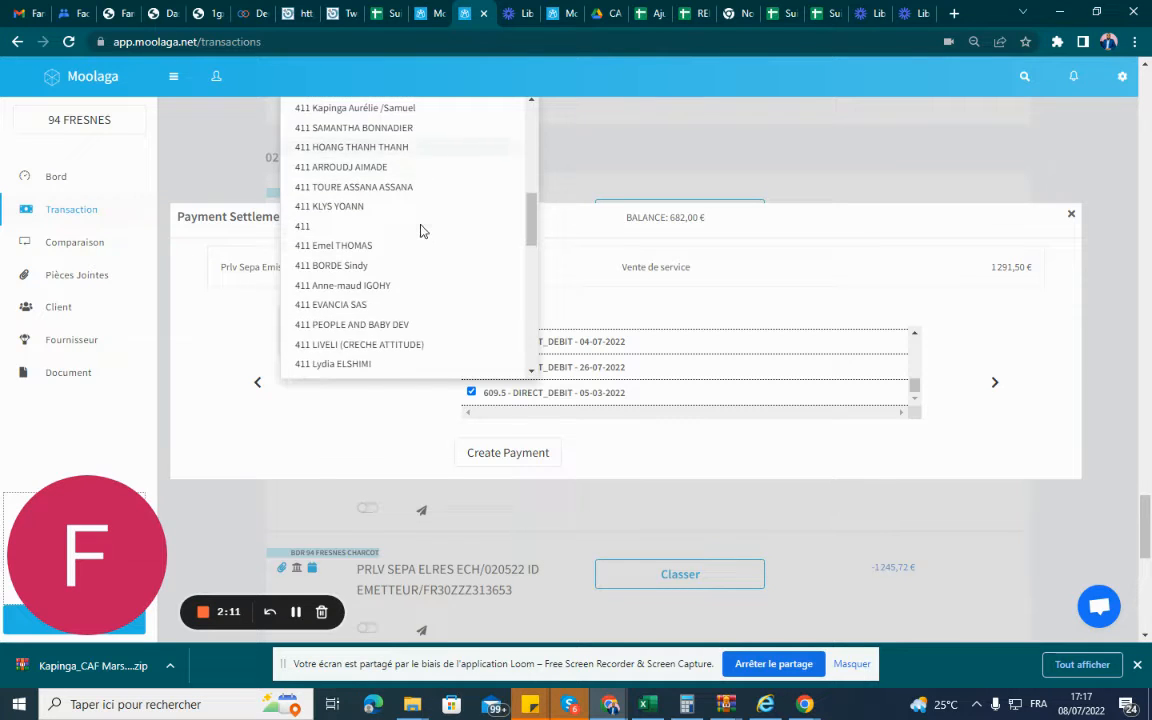
pyautogui.scroll(-2, 418, 225)
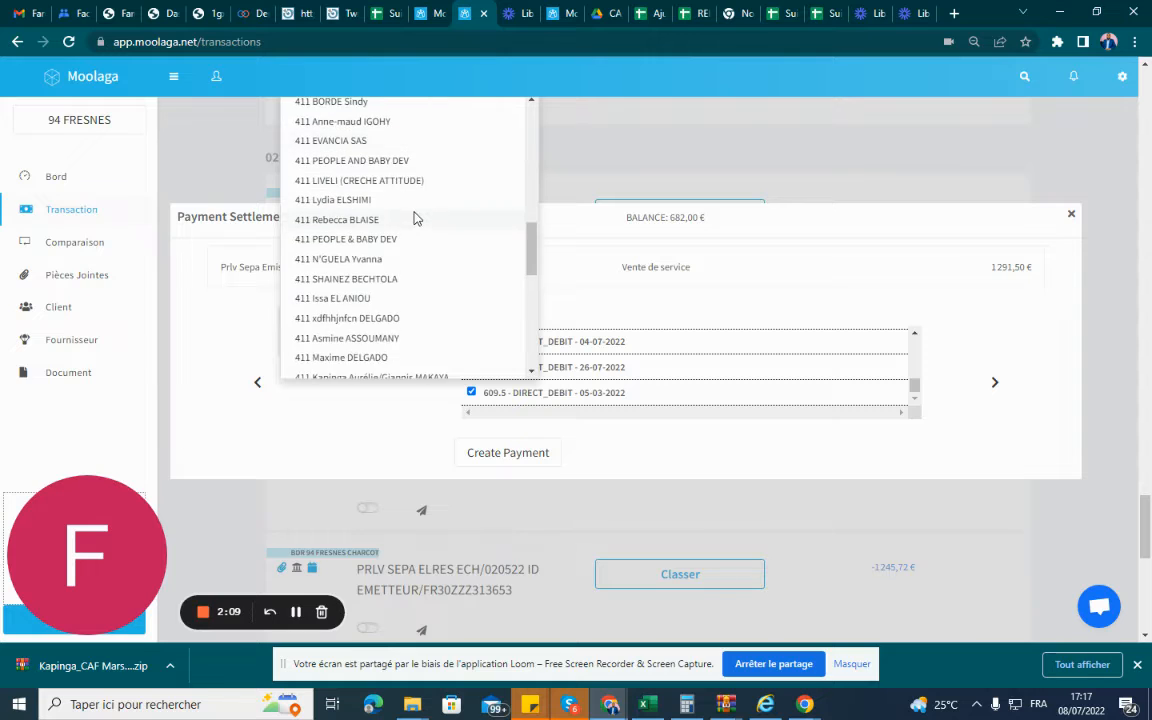
pyautogui.scroll(-1, 410, 250)
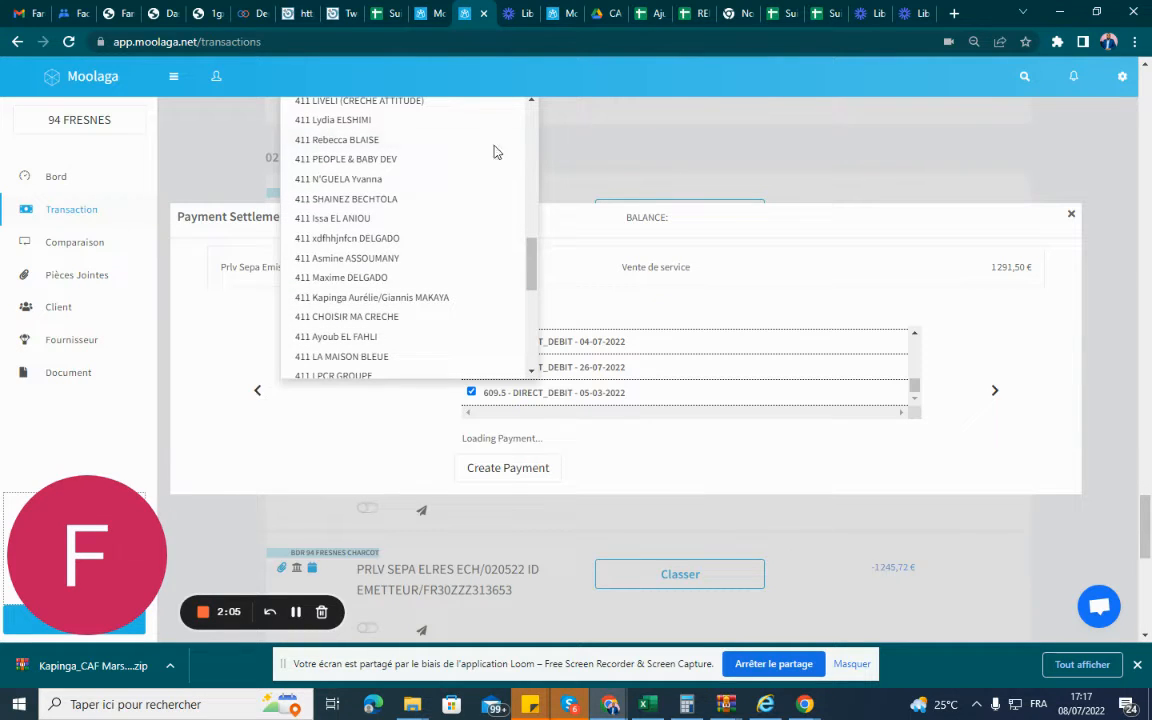
# Search the customers on the payments page for the parent's second child account and display its payment records.
pyautogui.click(420, 13)
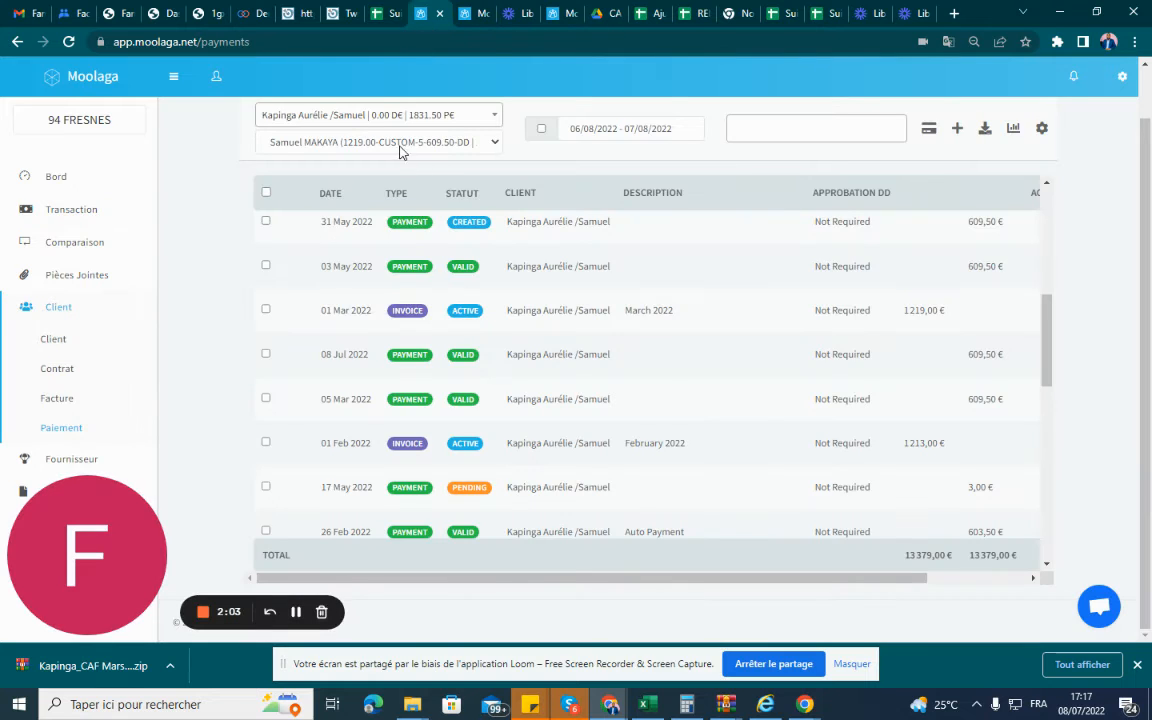
pyautogui.click(352, 116)
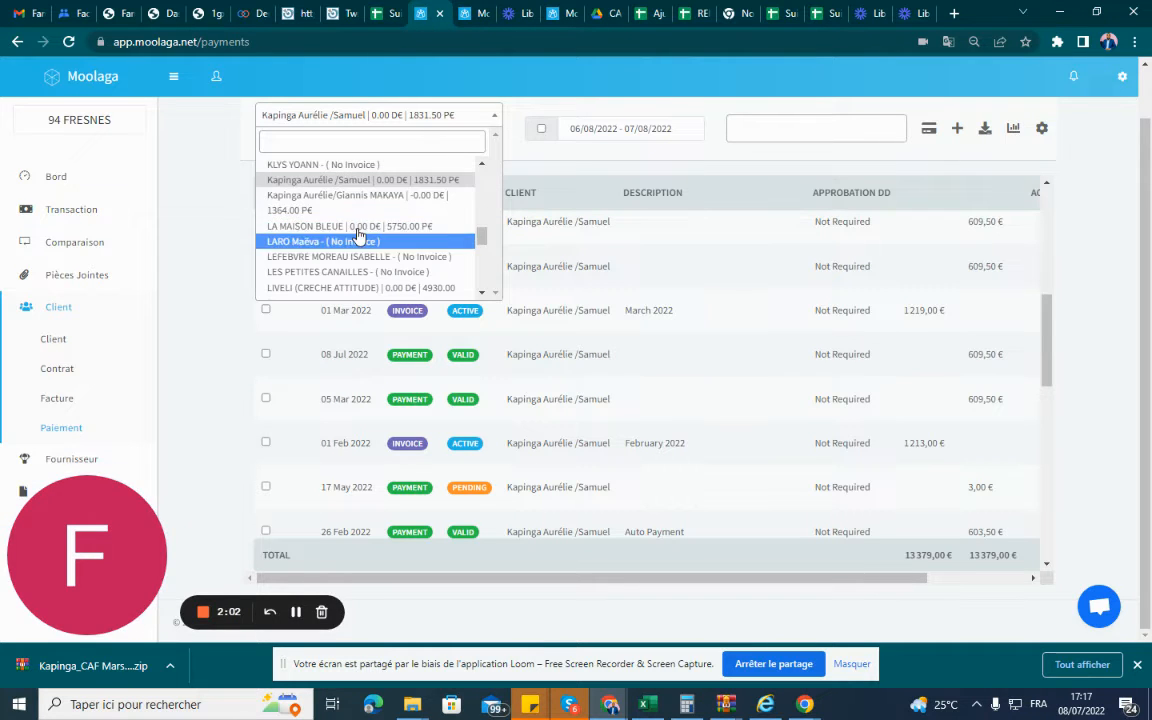
pyautogui.scroll(-1, 356, 237)
pyautogui.scroll(-1, 358, 237)
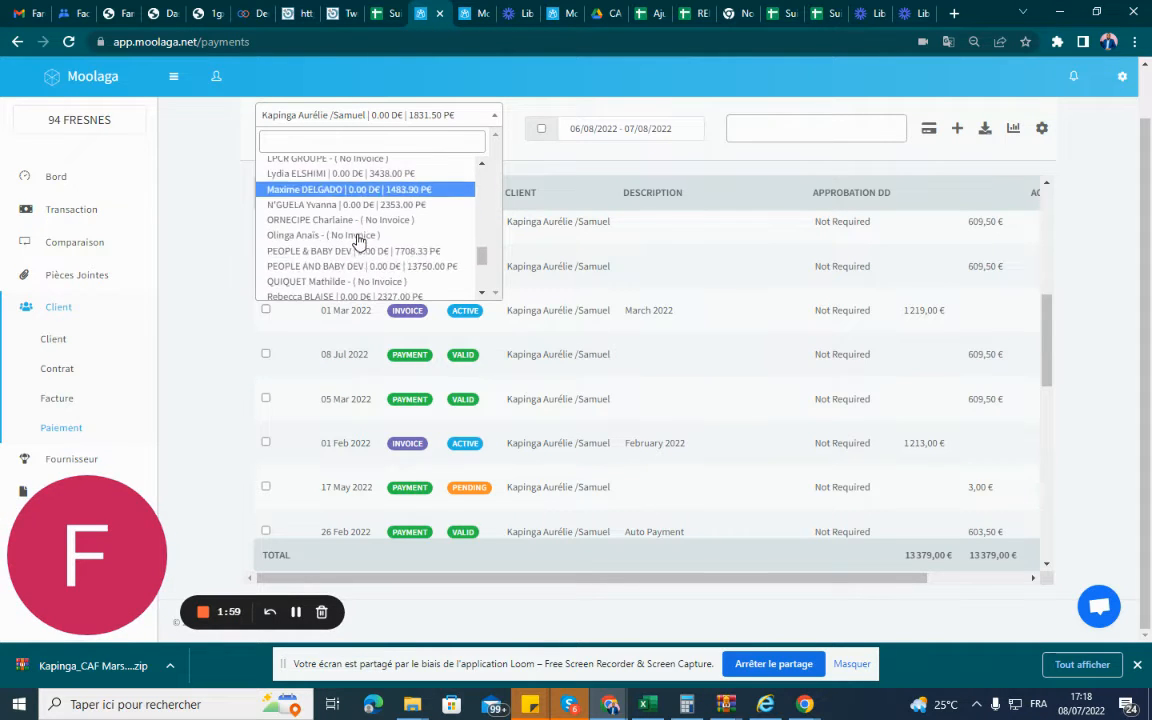
pyautogui.scroll(-1, 365, 255)
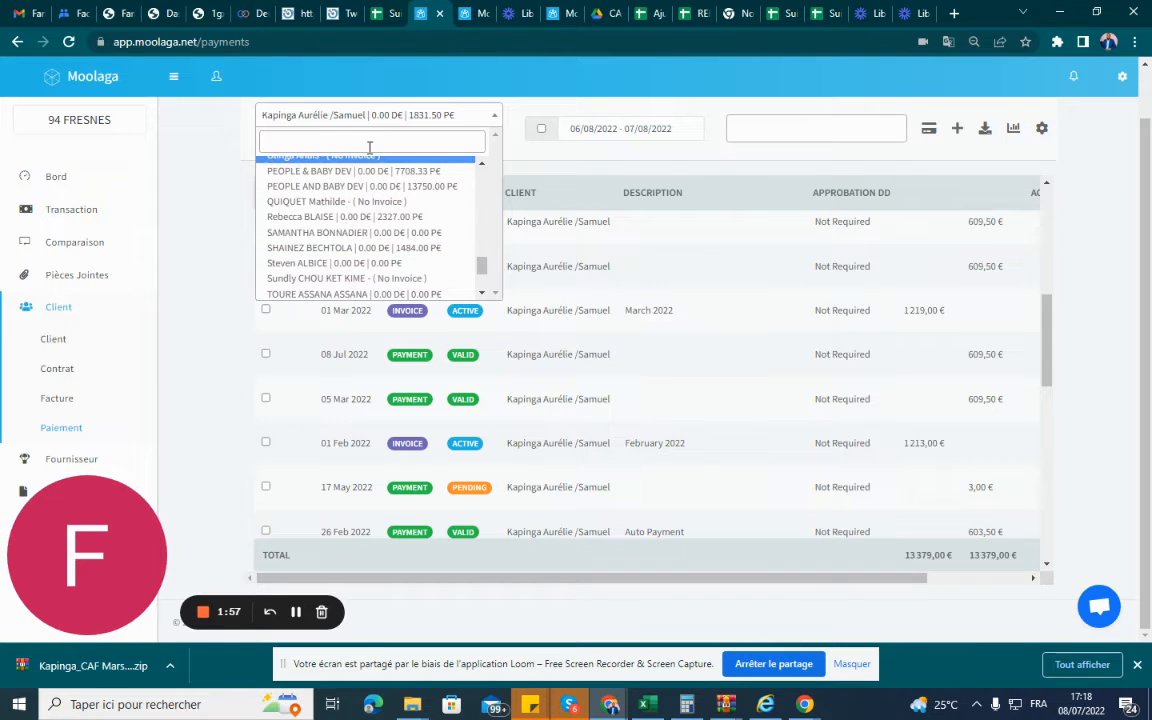
pyautogui.write('kapin')
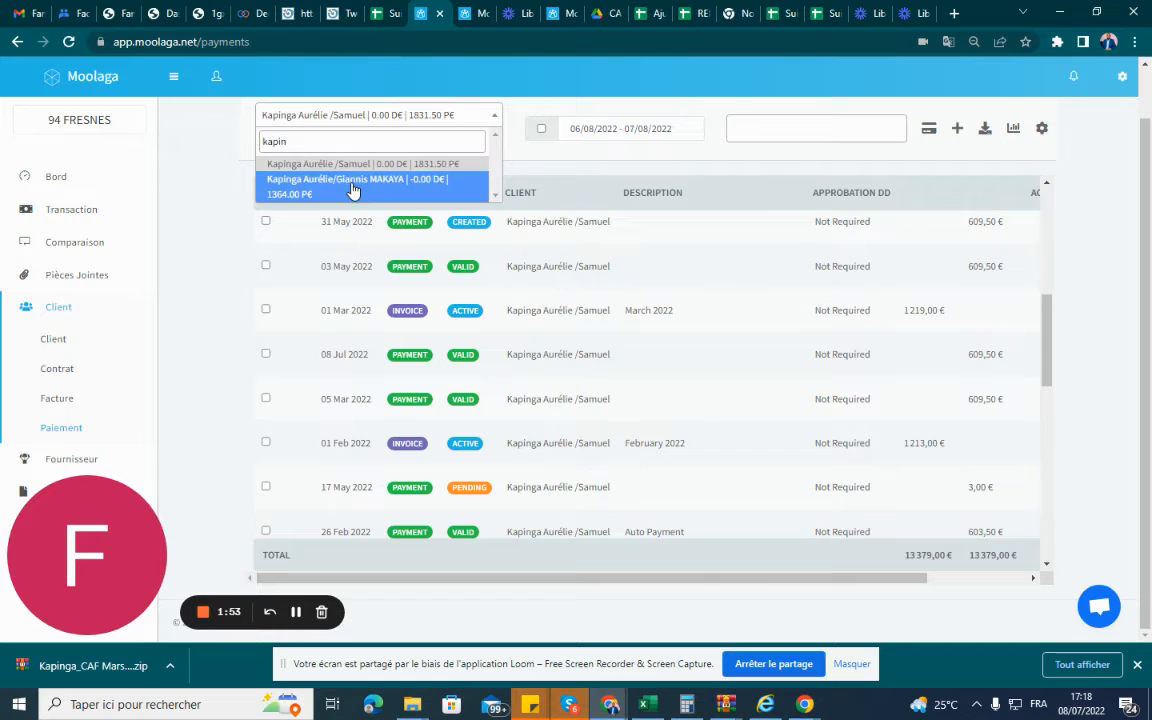
pyautogui.click(352, 186)
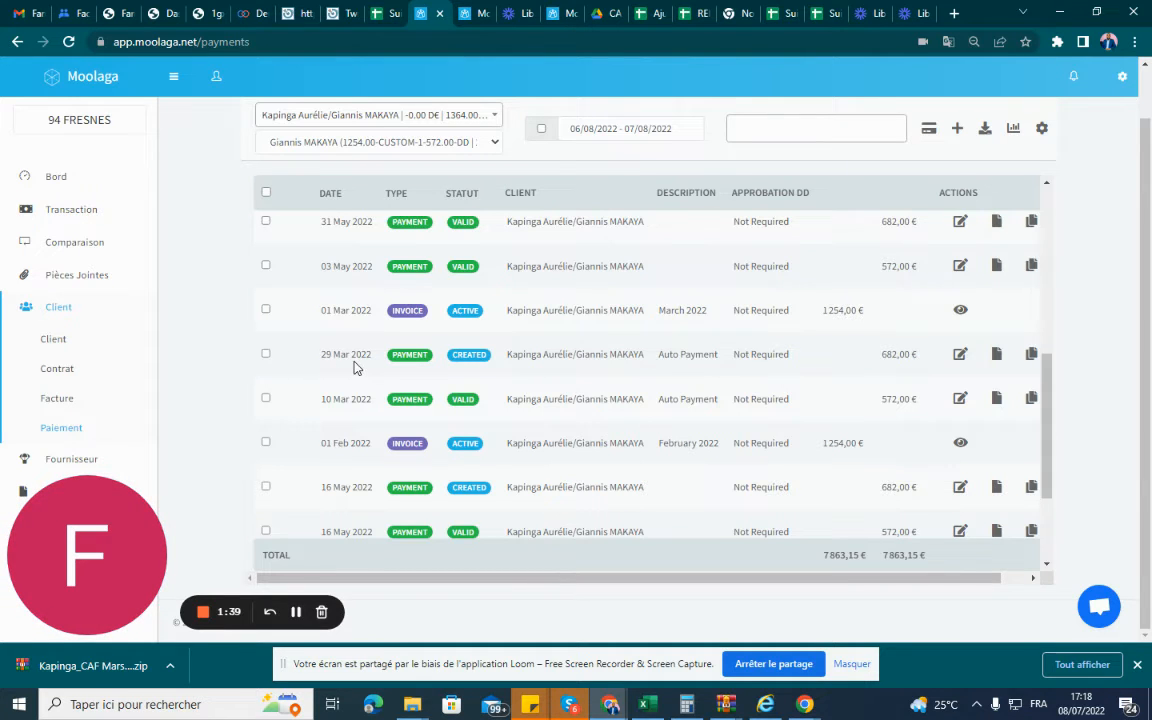
# Back in the payment settlement, select the second child account's 682 direct debit dated 29-03-2022 and validate it.
pyautogui.click(481, 14)
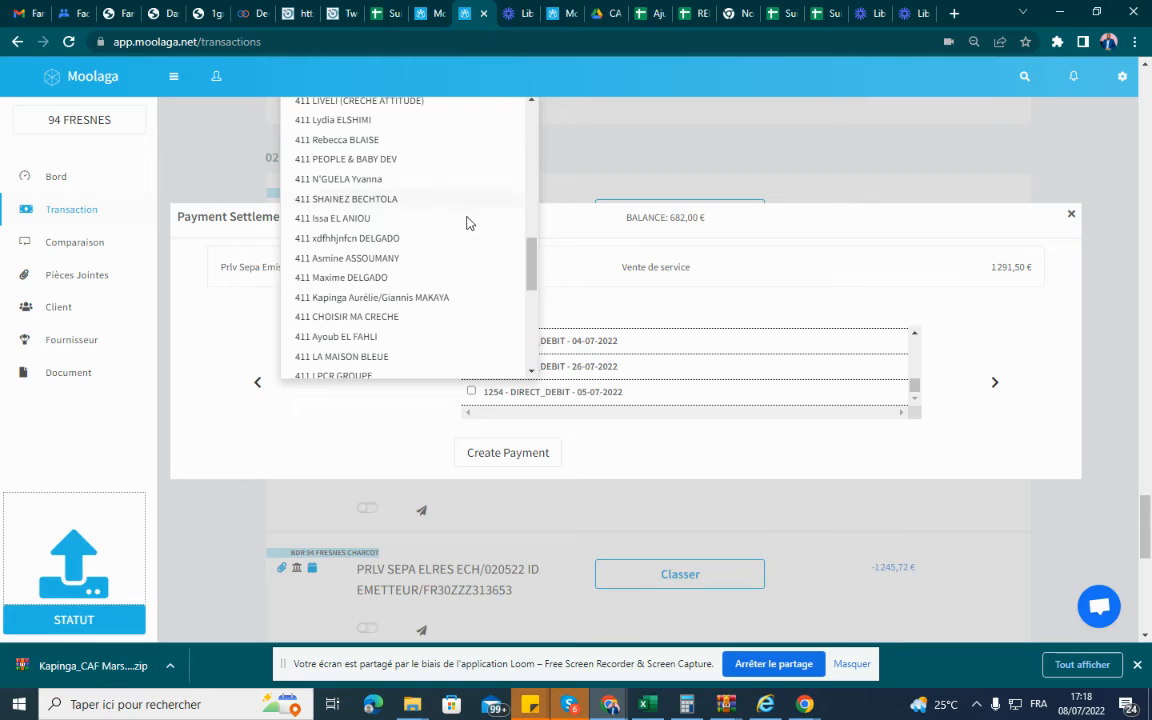
pyautogui.click(363, 300)
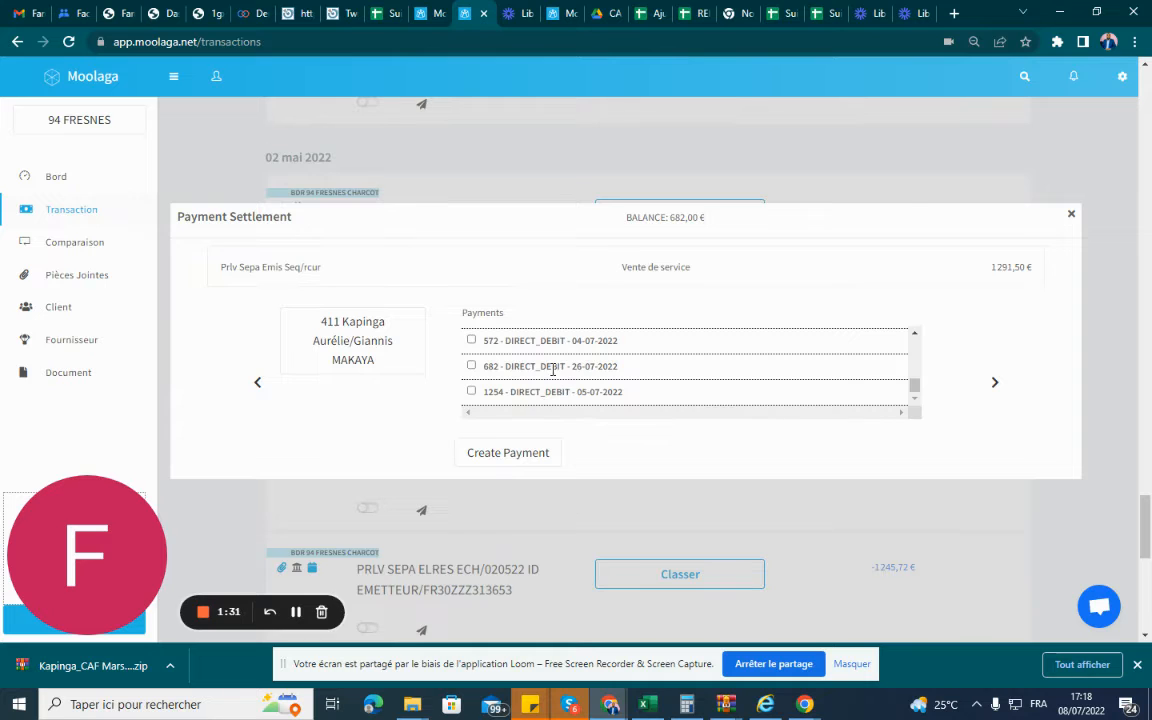
pyautogui.scroll(-1, 552, 369)
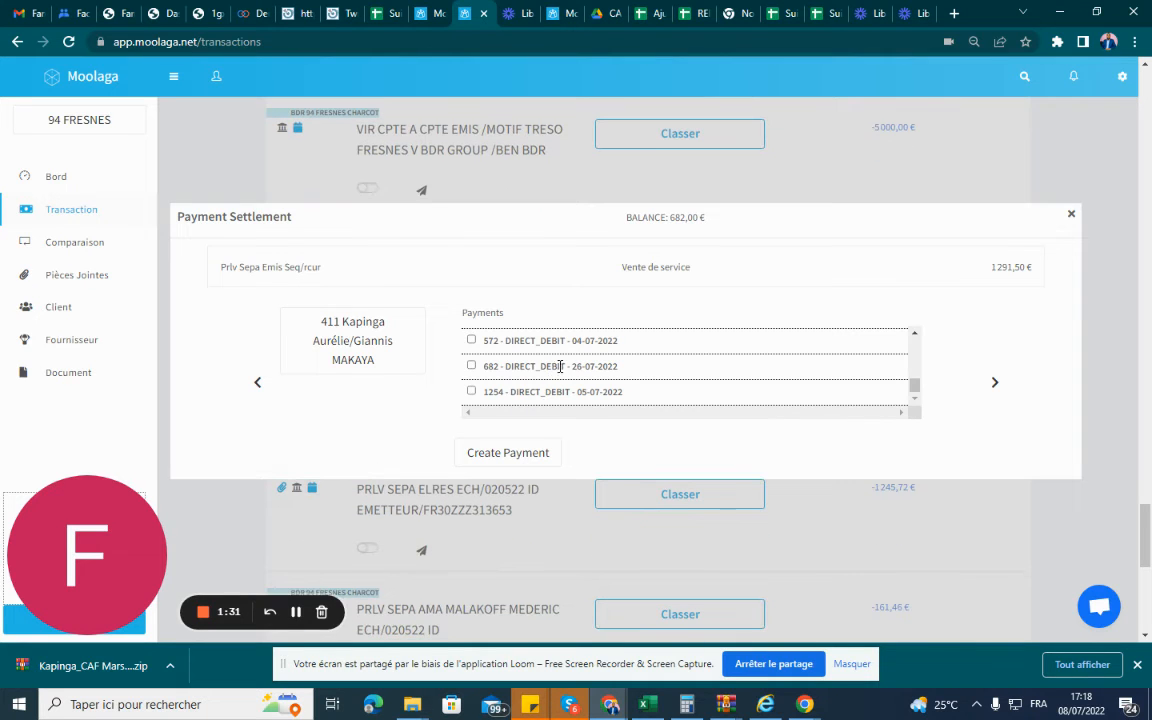
pyautogui.click(913, 338)
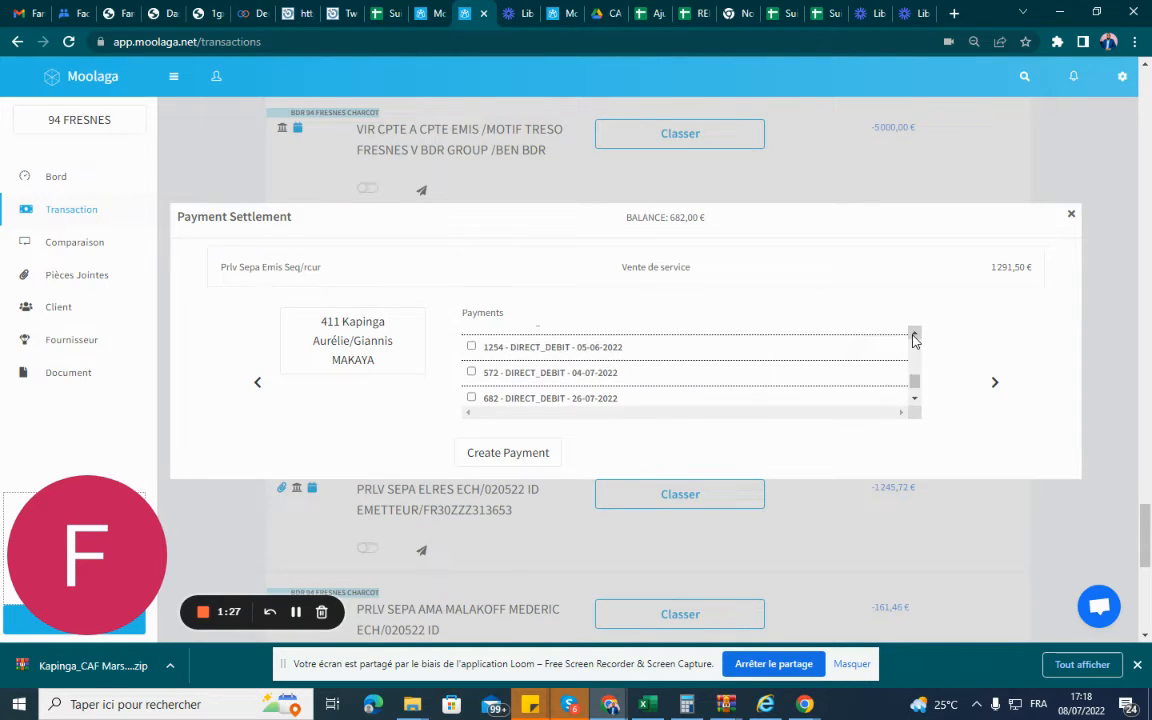
pyautogui.click(913, 338)
pyautogui.click(913, 338)
pyautogui.click(913, 338)
pyautogui.click(913, 338)
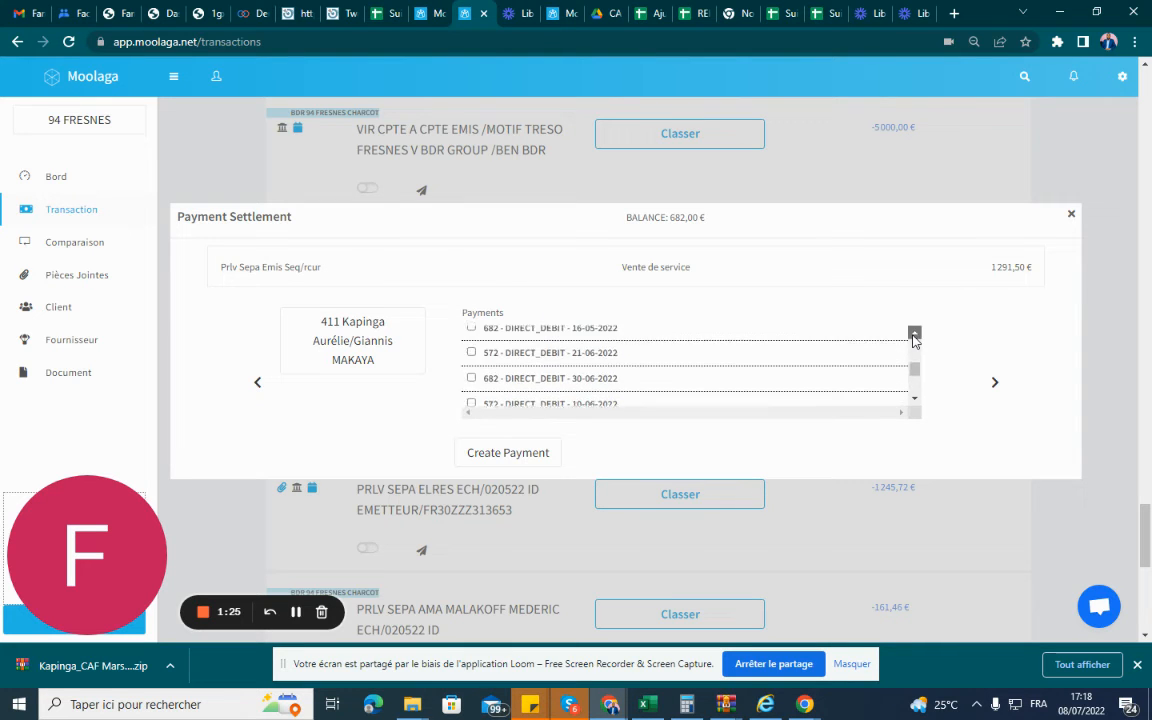
pyautogui.click(913, 338)
pyautogui.click(913, 338)
pyautogui.click(913, 338)
pyautogui.click(913, 338)
pyautogui.click(913, 338)
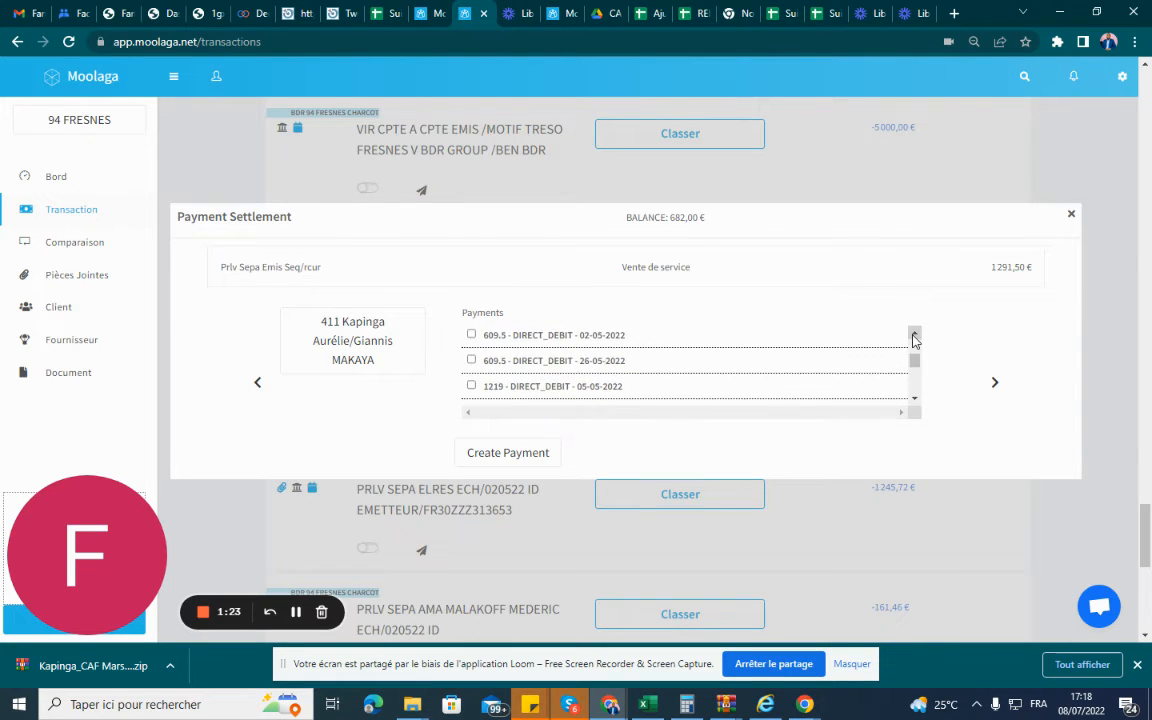
pyautogui.click(913, 338)
pyautogui.click(913, 338)
pyautogui.click(913, 338)
pyautogui.click(913, 338)
pyautogui.click(913, 338)
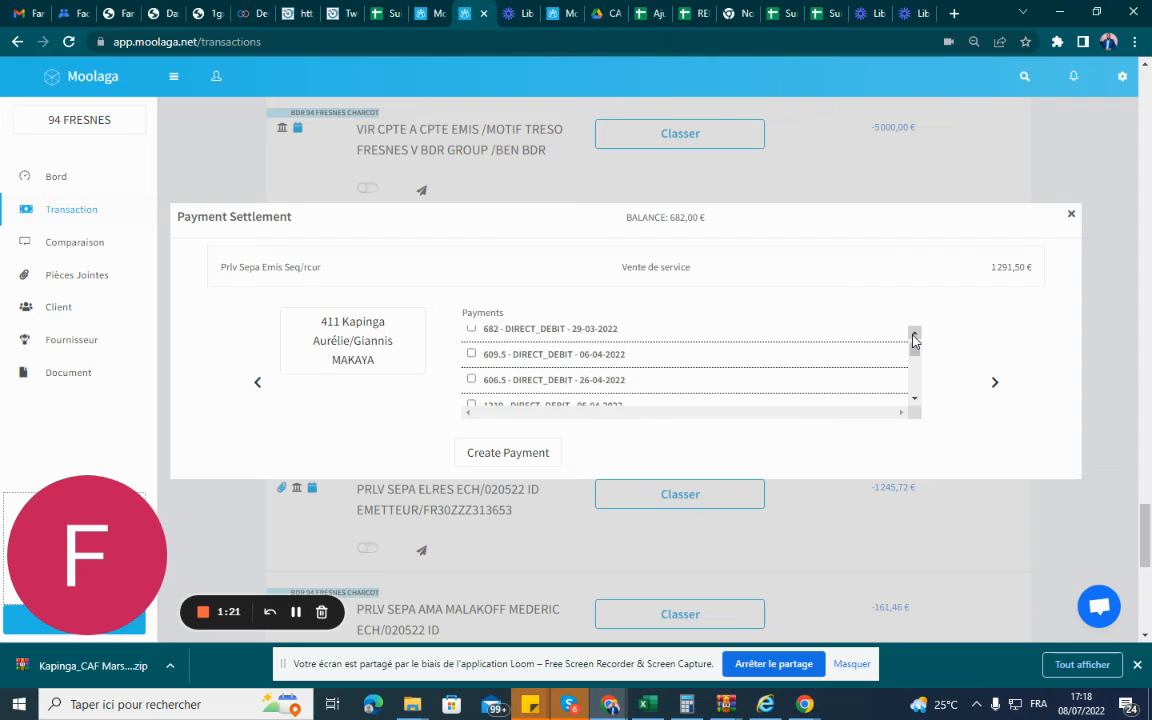
pyautogui.click(913, 338)
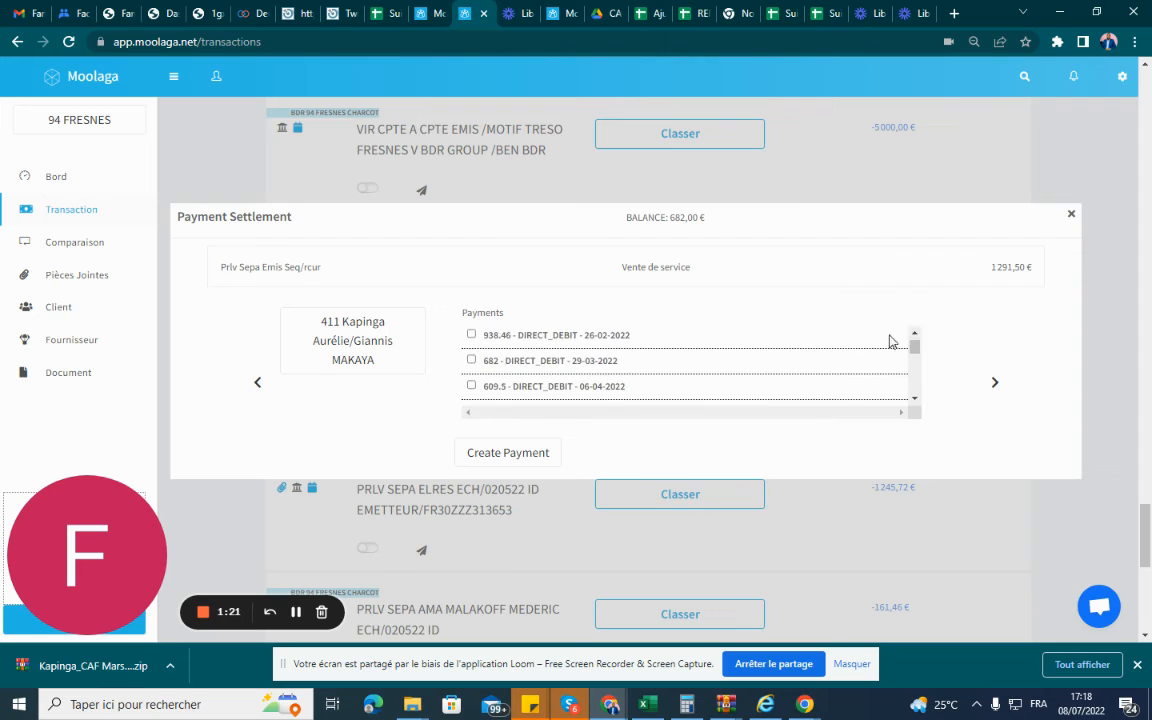
pyautogui.click(471, 361)
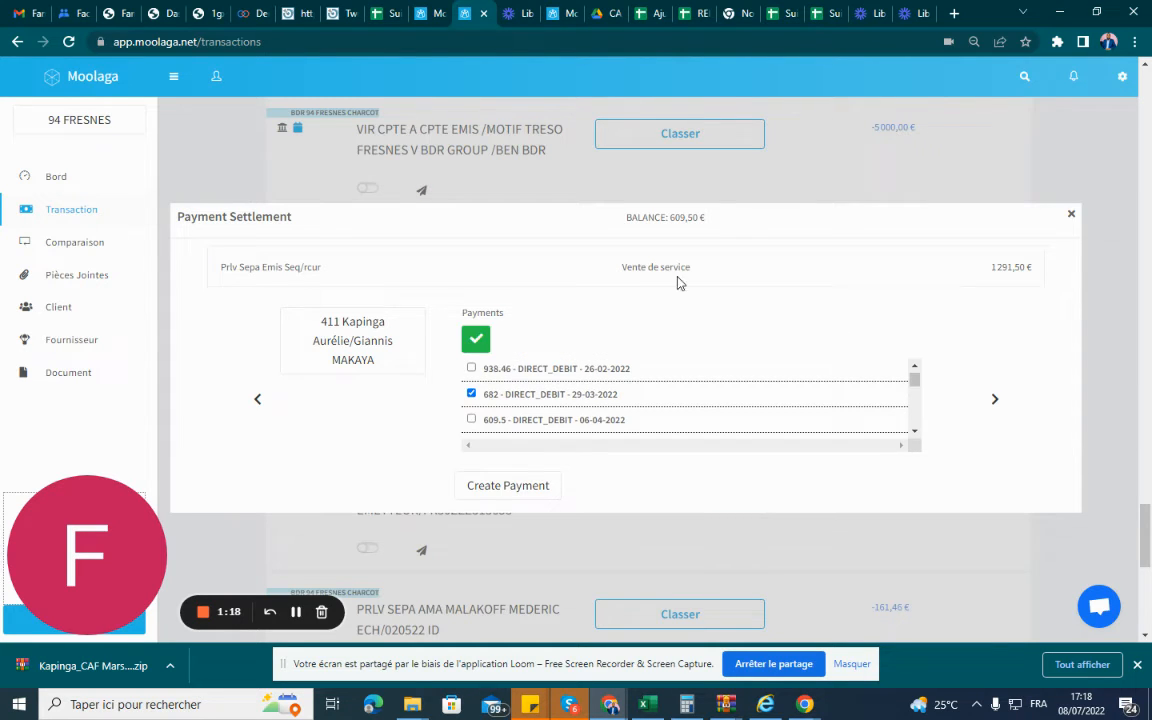
pyautogui.click(475, 343)
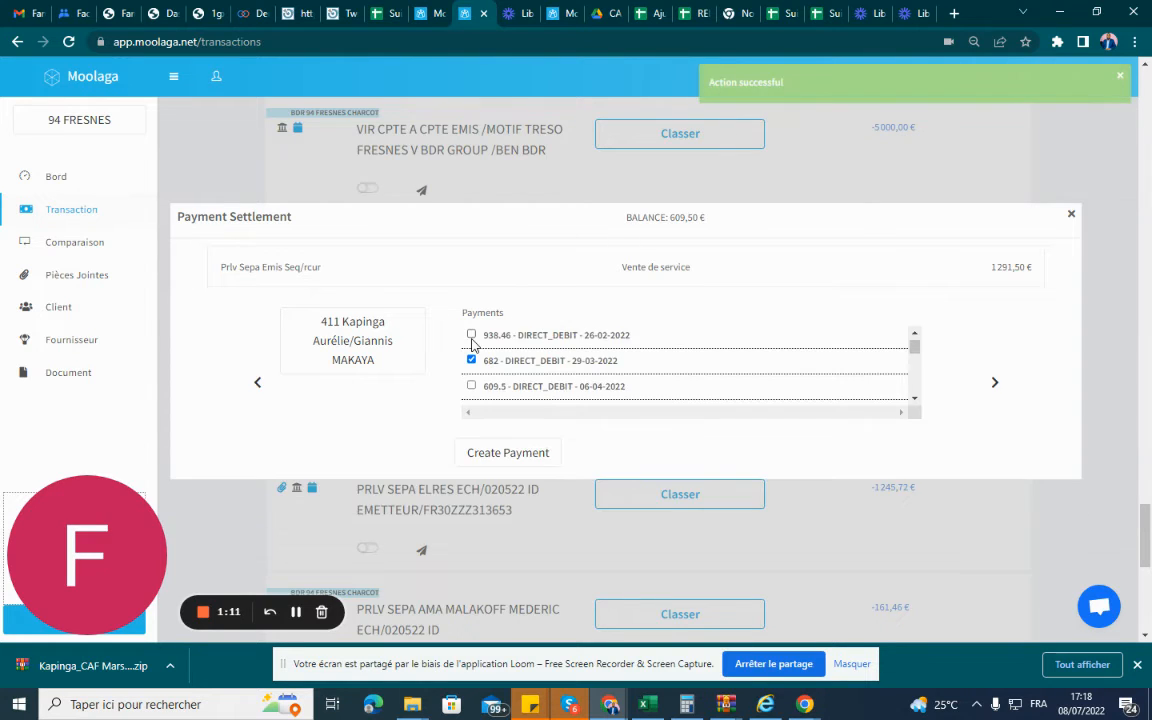
# Close the payment settlement and refresh the transactions page.
pyautogui.click(352, 343)
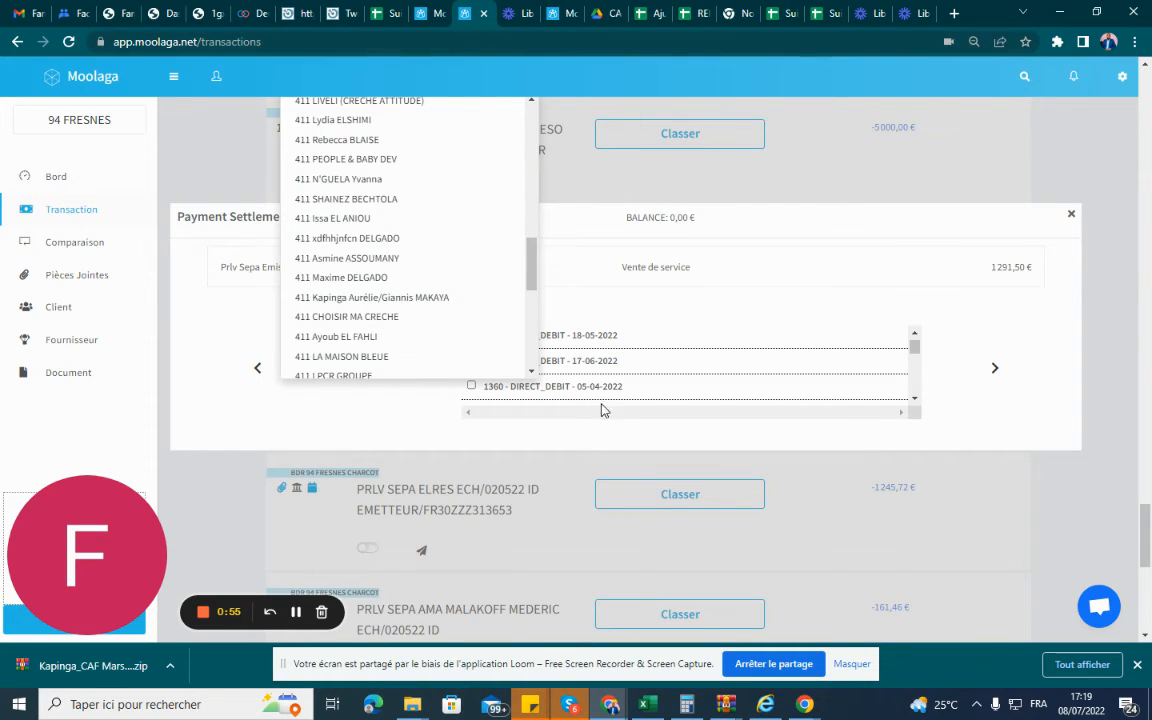
pyautogui.click(1071, 218)
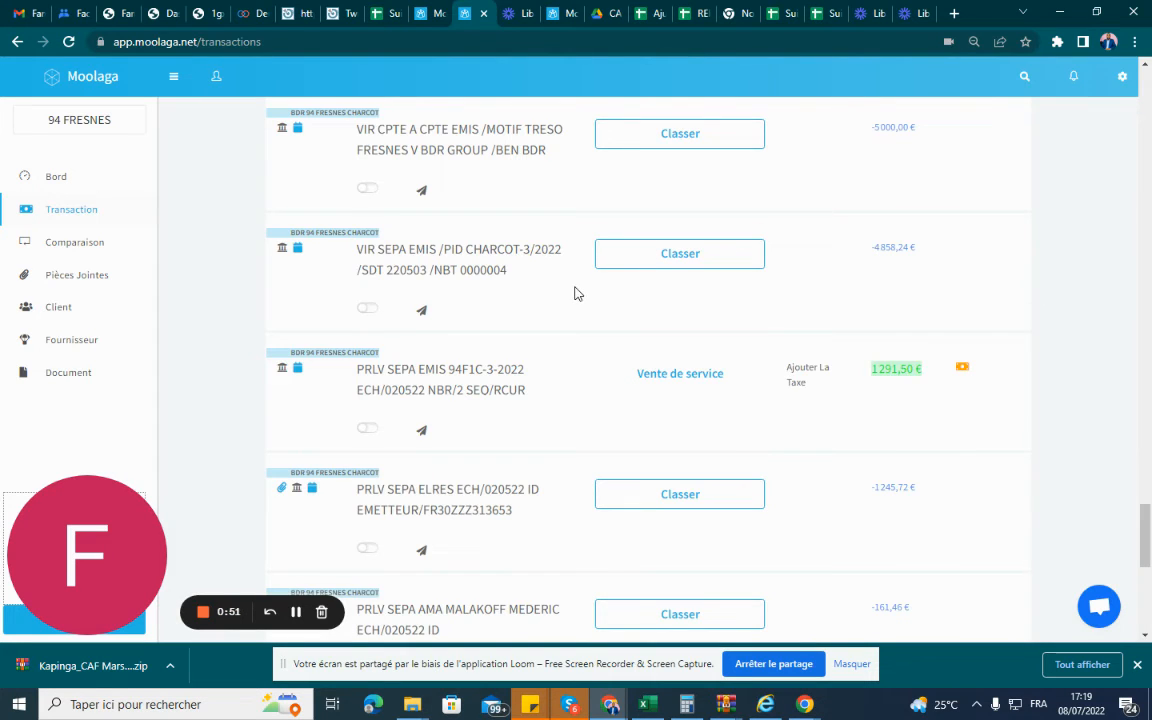
pyautogui.press('F5')
# Switch the payments page's customer filter to All Customers.
pyautogui.click(422, 14)
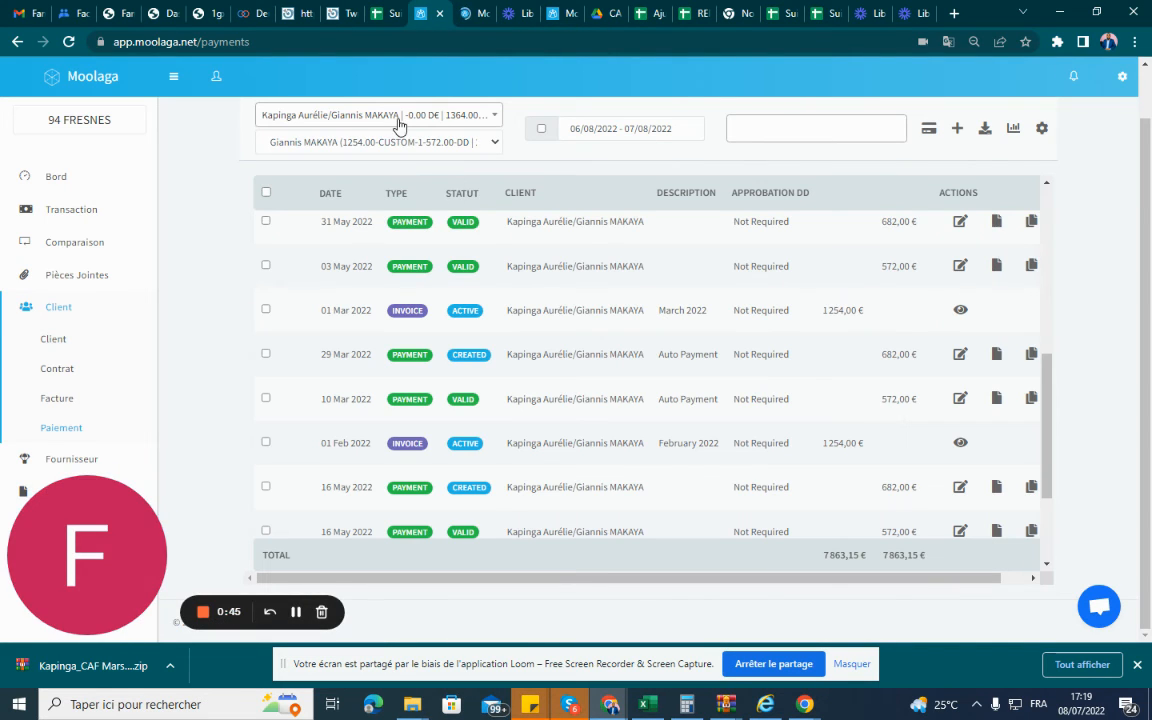
pyautogui.click(399, 126)
pyautogui.scroll(5, 385, 228)
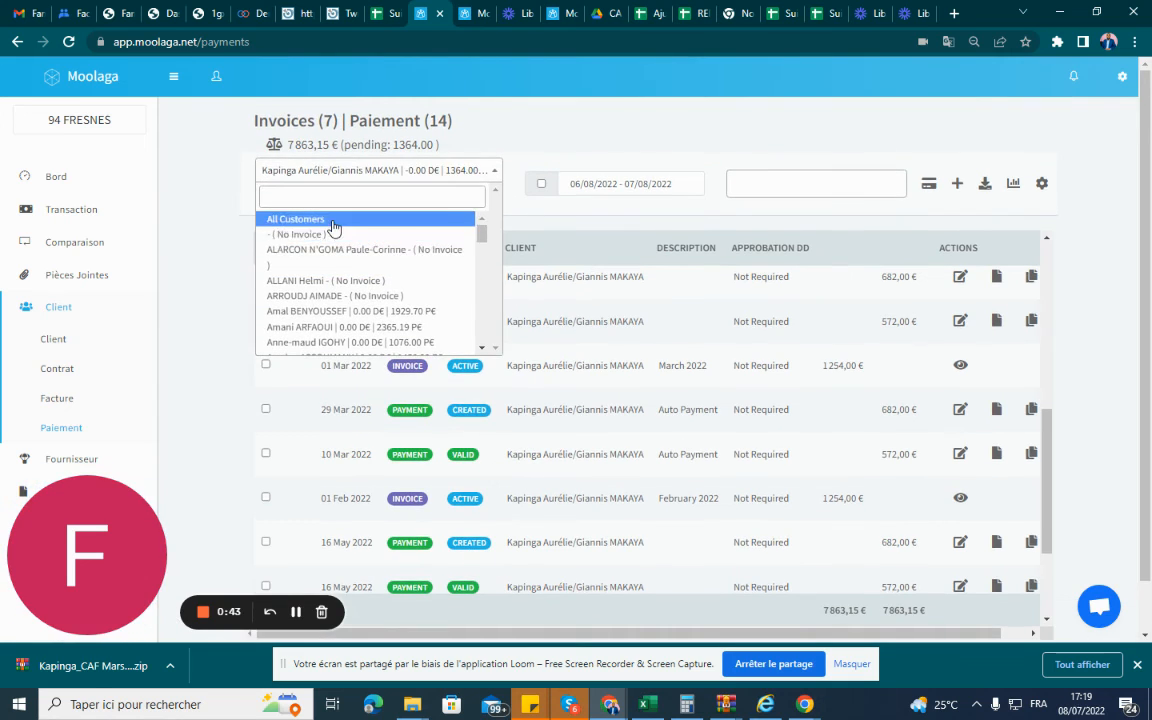
pyautogui.click(333, 228)
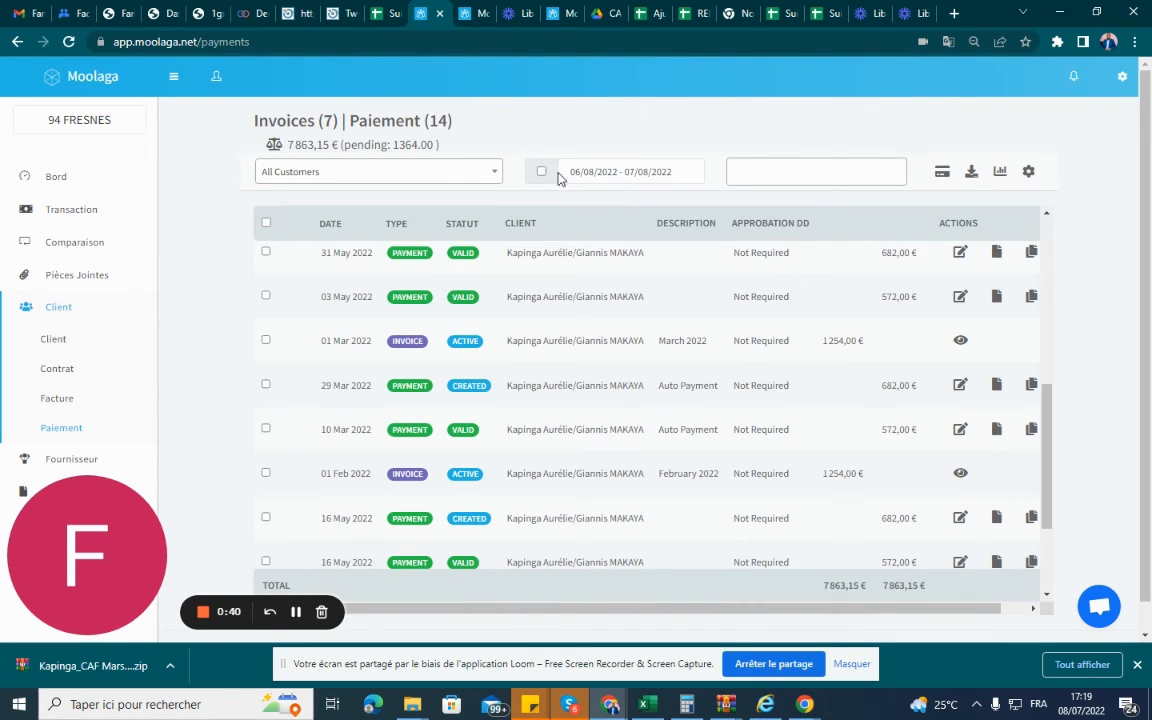
# Set the payments date range to 03/01/2022 - 03/31/2022 and enable the date filter.
pyautogui.click(589, 172)
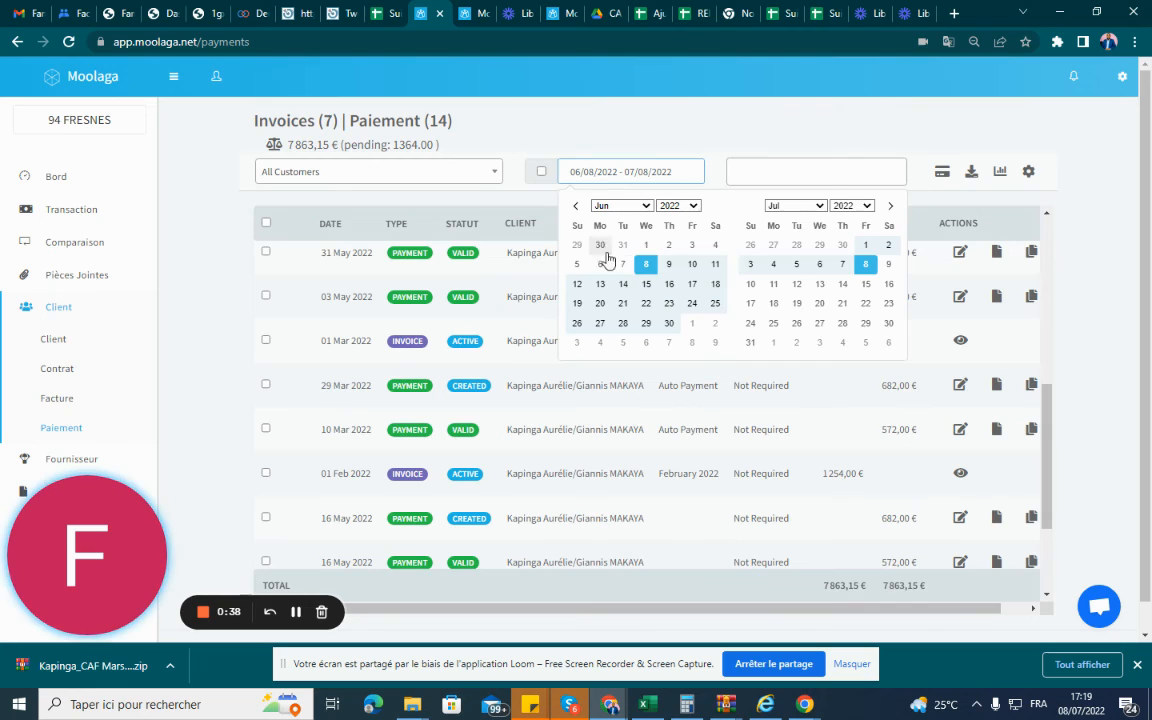
pyautogui.doubleClick(578, 208)
pyautogui.click(578, 207)
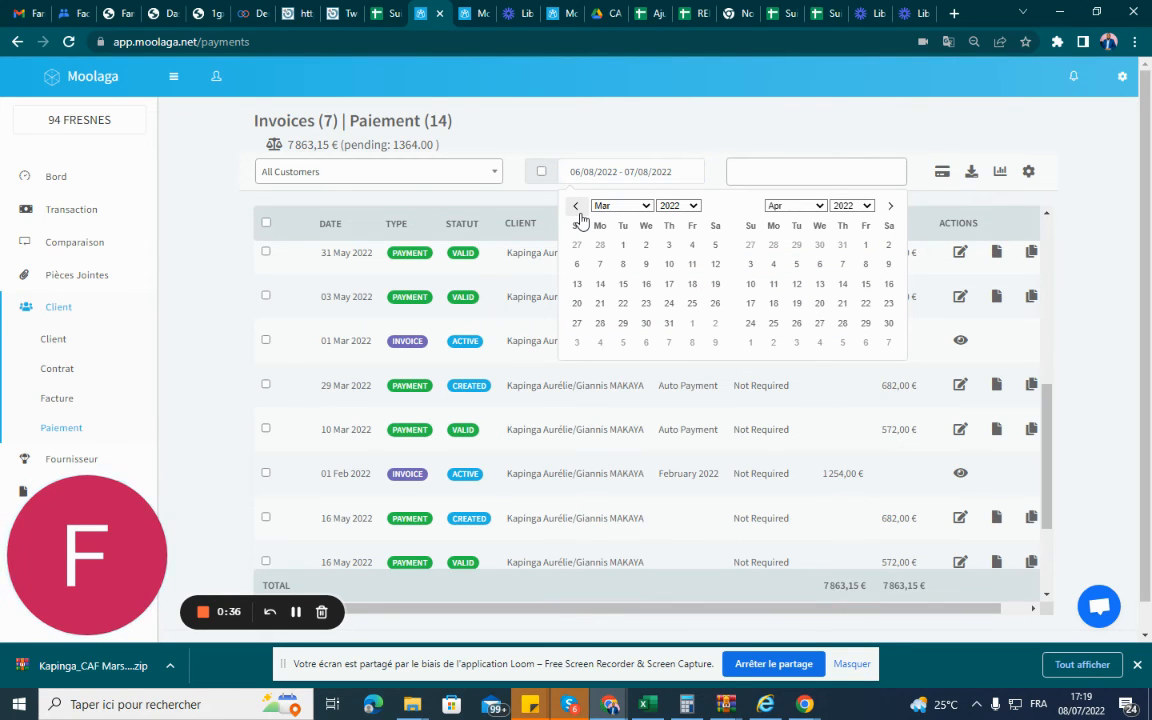
pyautogui.click(623, 245)
pyautogui.click(669, 323)
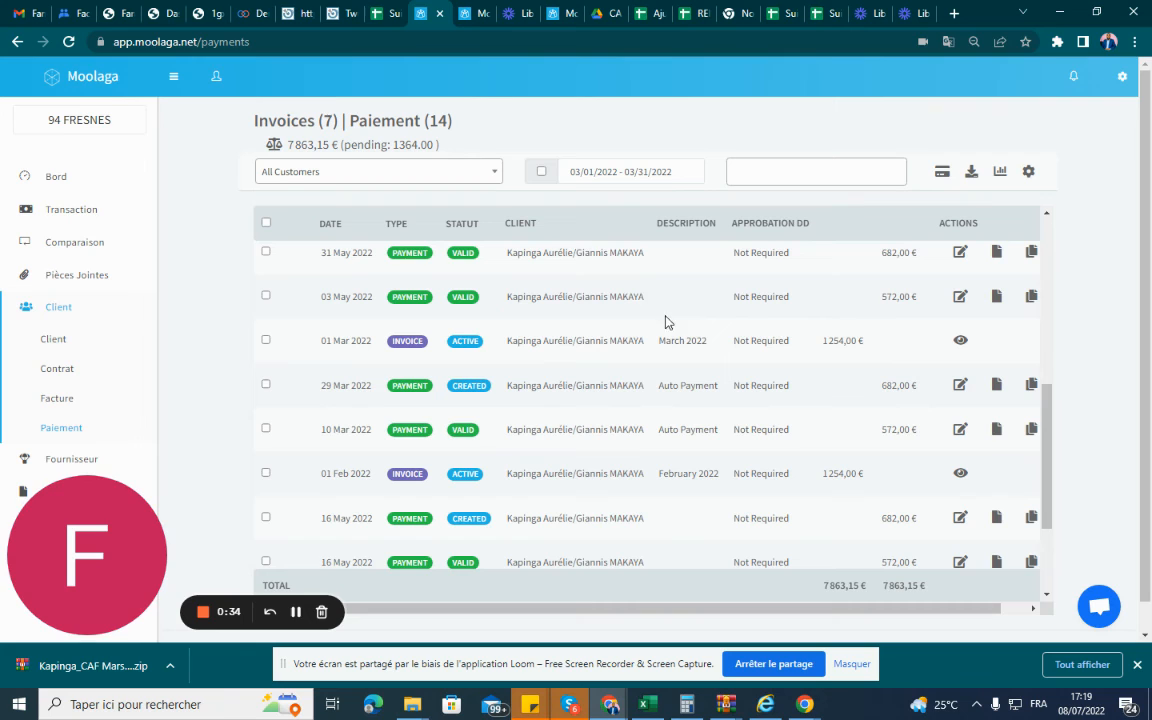
pyautogui.click(541, 172)
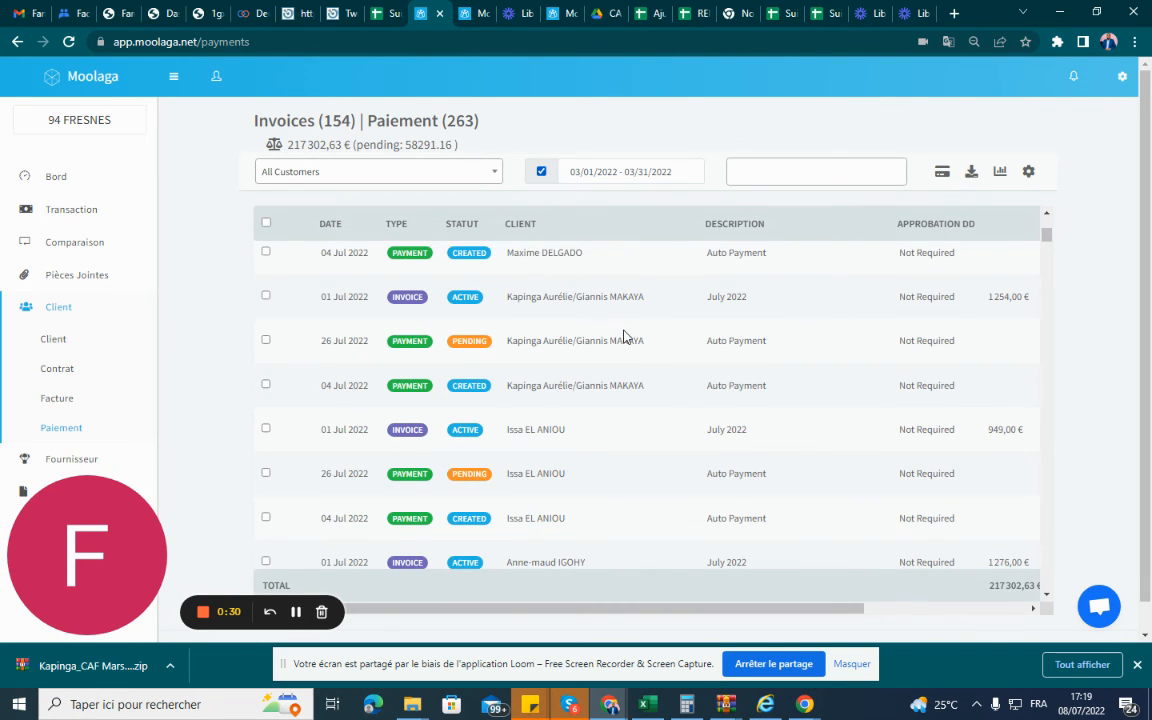
# Examine the status of the March 2022 payments for the parent's two child accounts in the filtered list.
pyautogui.scroll(-6, 626, 330)
pyautogui.scroll(11, 618, 368)
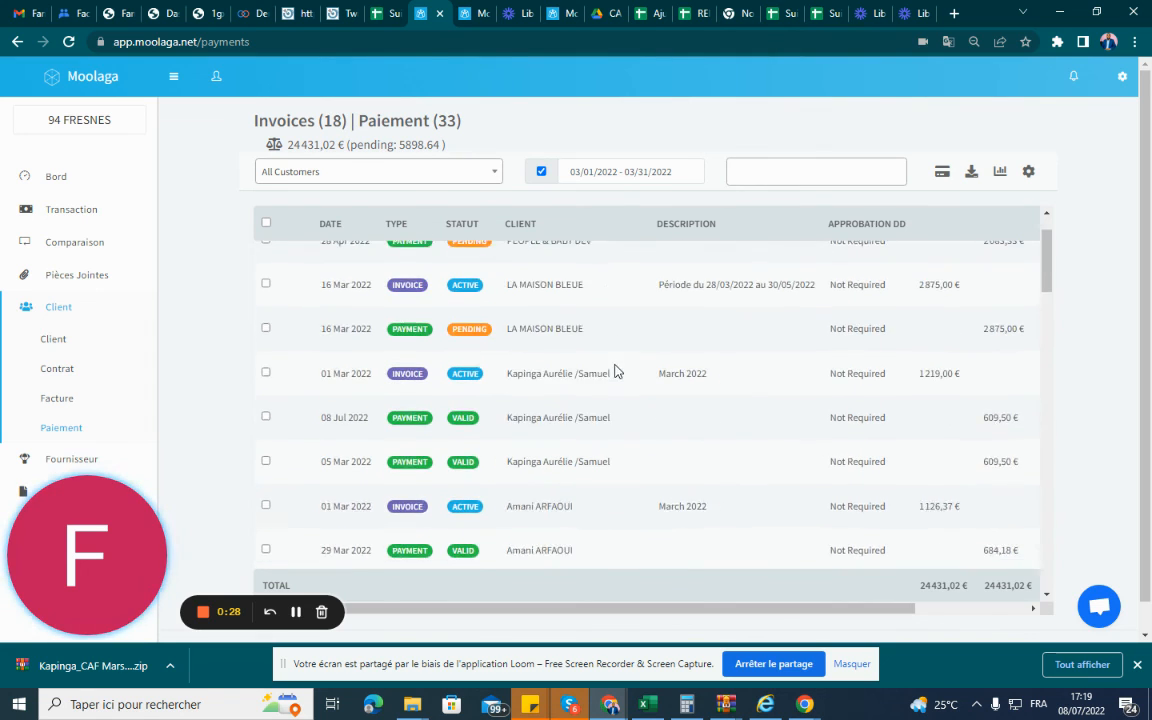
pyautogui.scroll(2, 590, 360)
pyautogui.scroll(-4, 571, 355)
pyautogui.scroll(2, 563, 357)
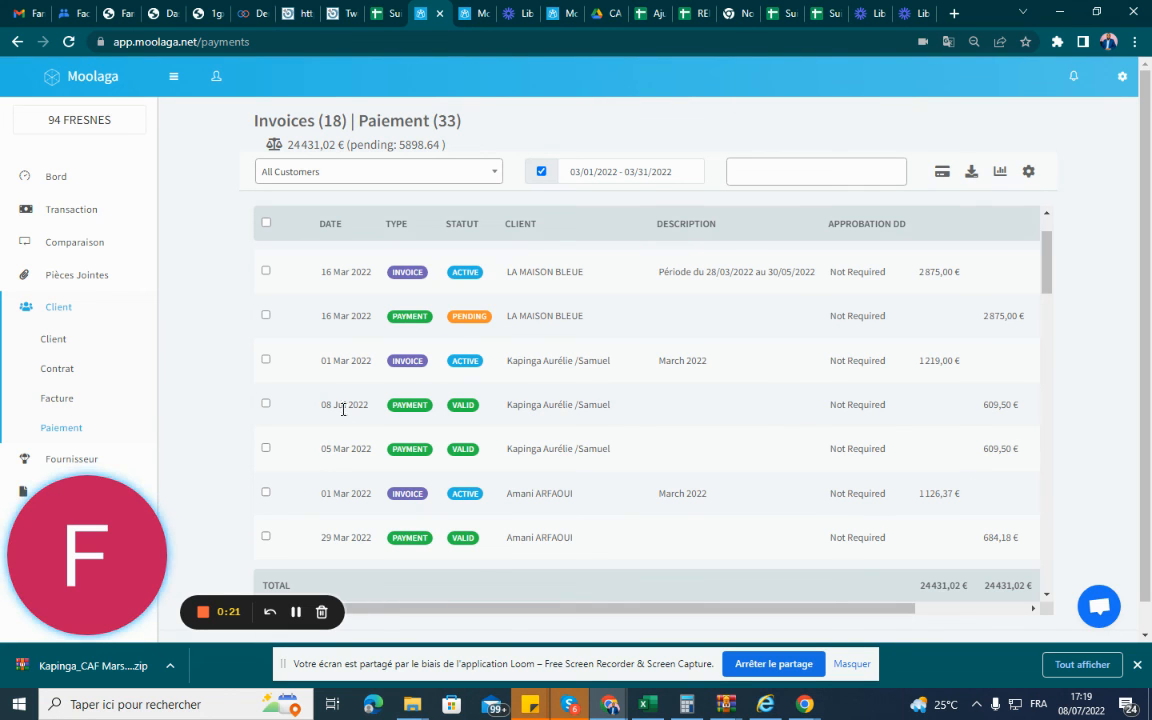
pyautogui.scroll(-5, 357, 441)
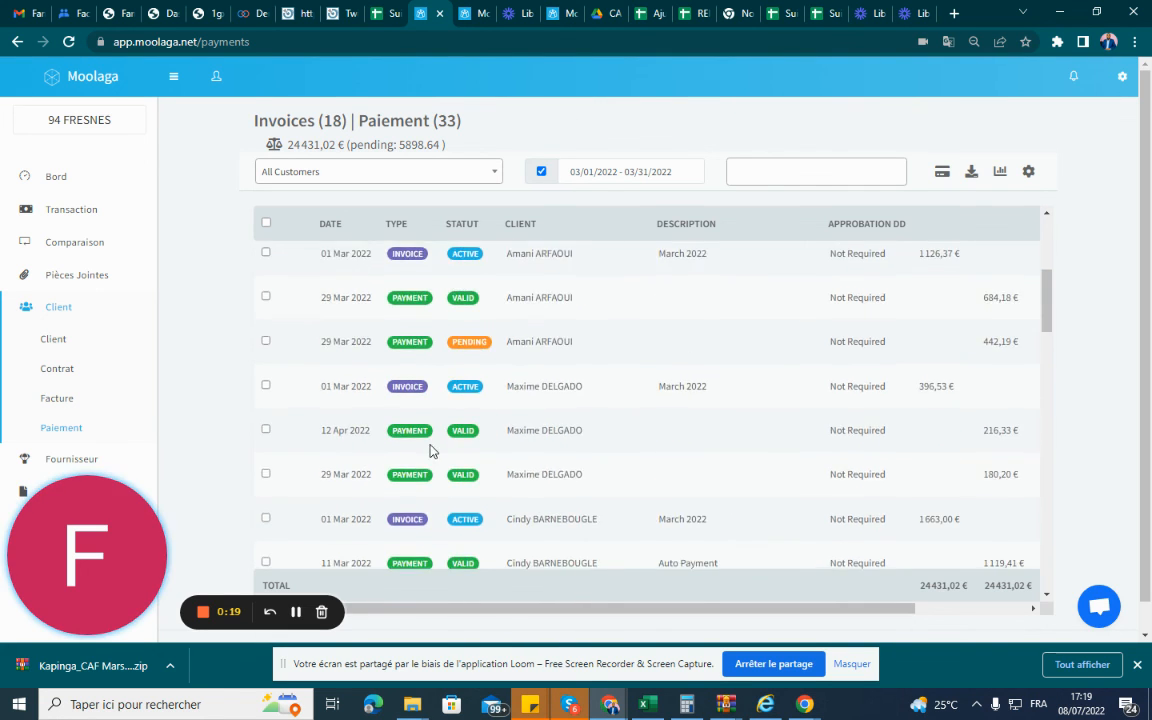
pyautogui.scroll(-3, 400, 458)
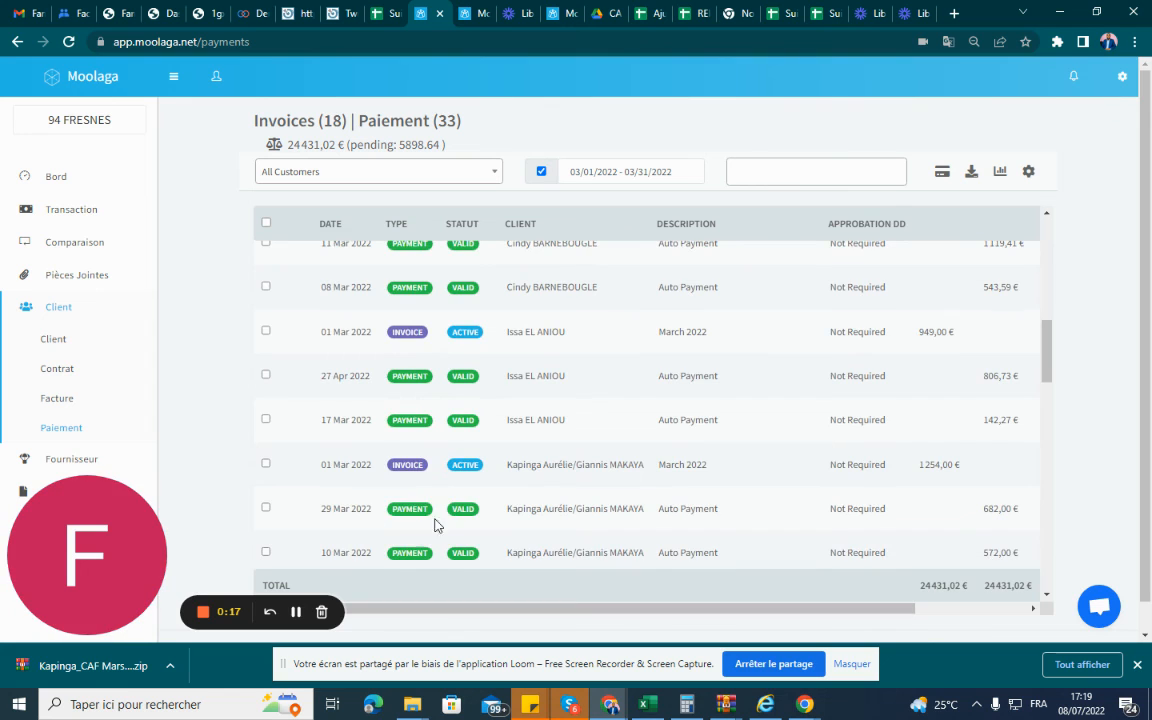
pyautogui.scroll(-2, 391, 470)
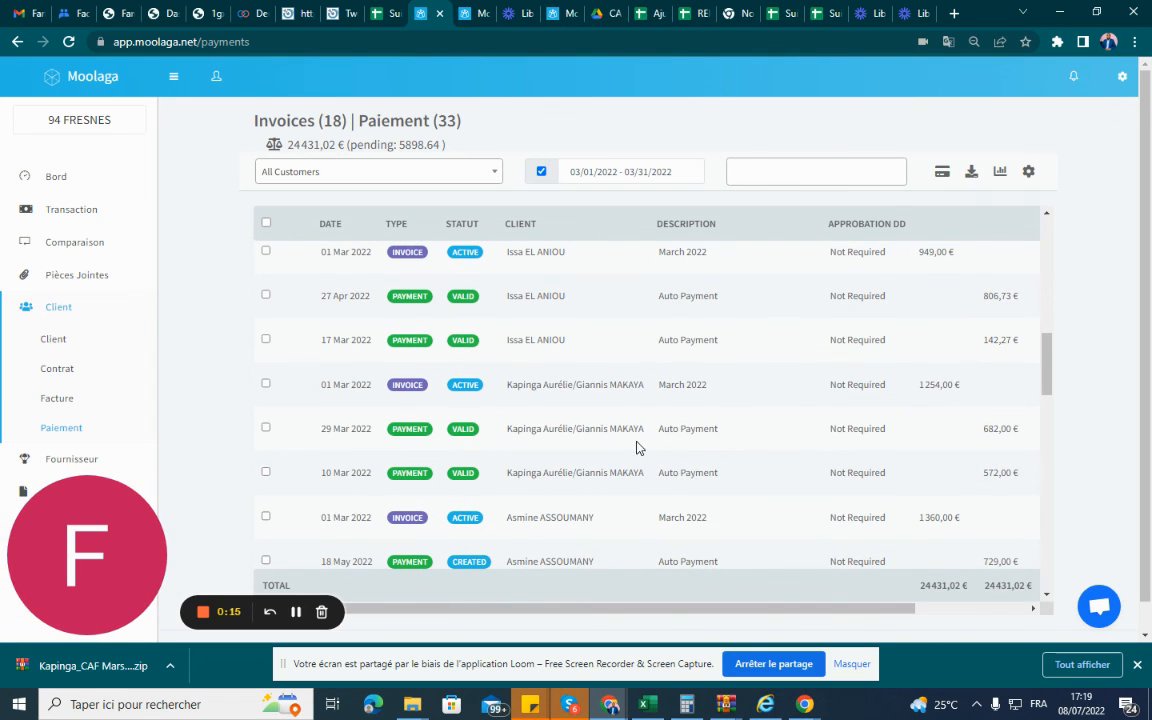